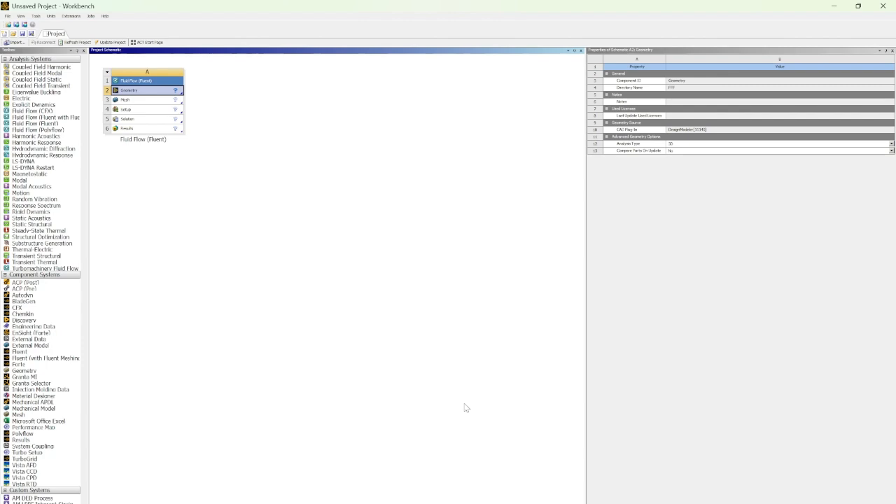
- Open the Fluid Flow system's geometry in DesignModeler and view the XY plane face-on for sketching
right_click(151, 96)
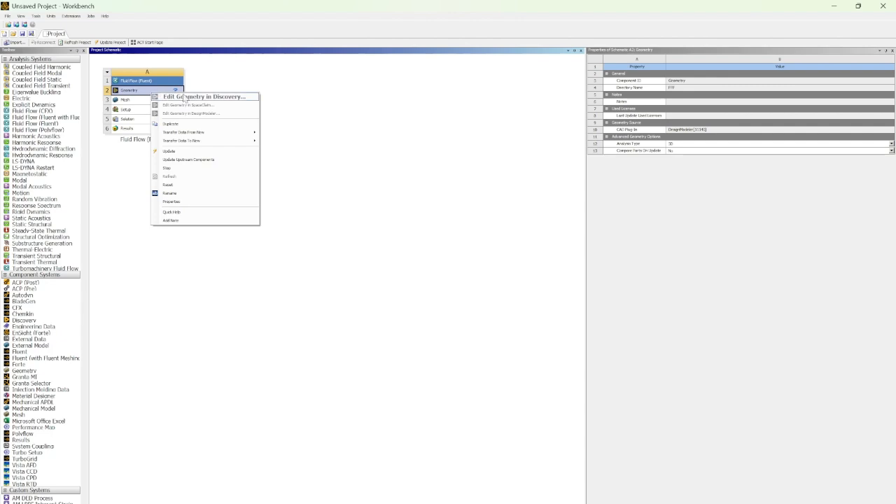
left_click(222, 91)
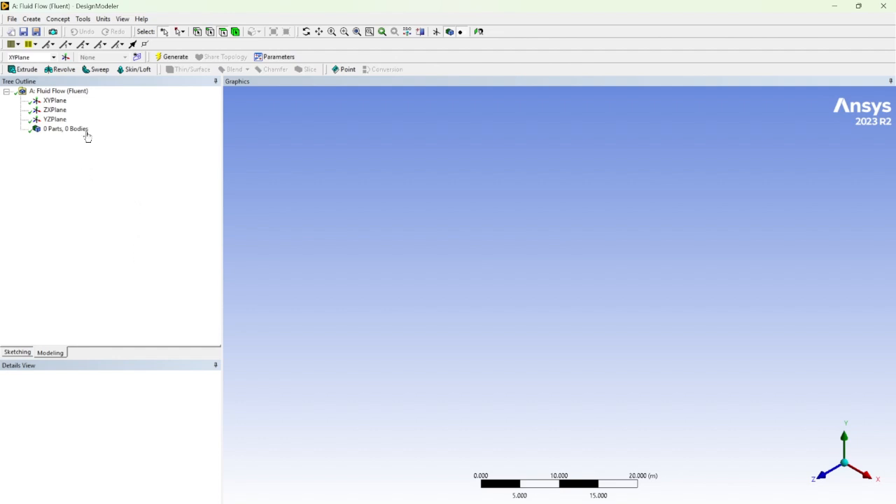
left_click(25, 353)
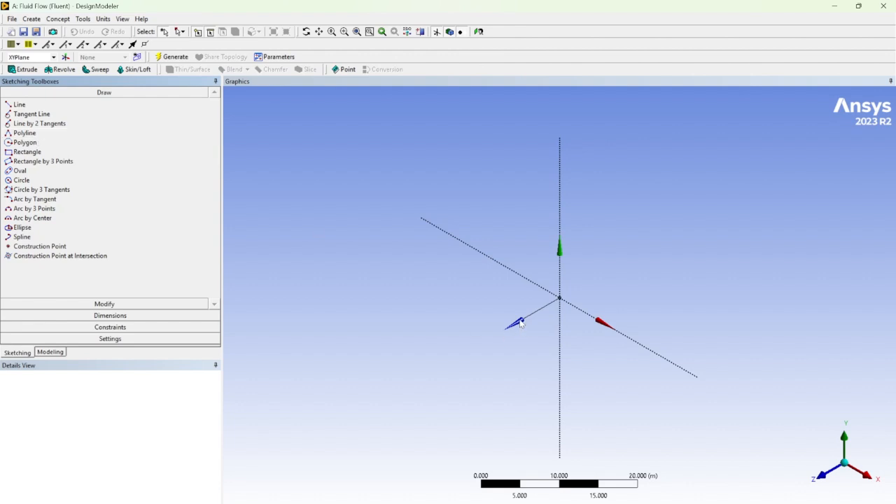
left_click(819, 477)
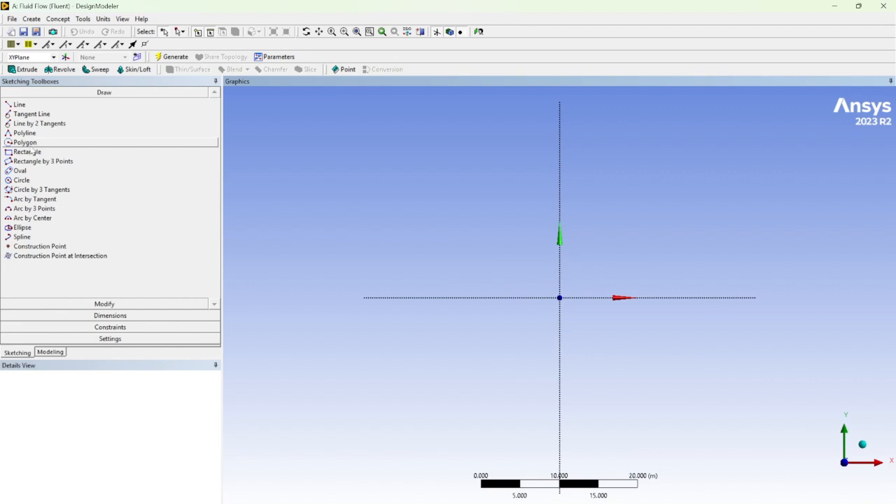
- Sketch a small circle centred on the origin of the XY plane
left_click(21, 180)
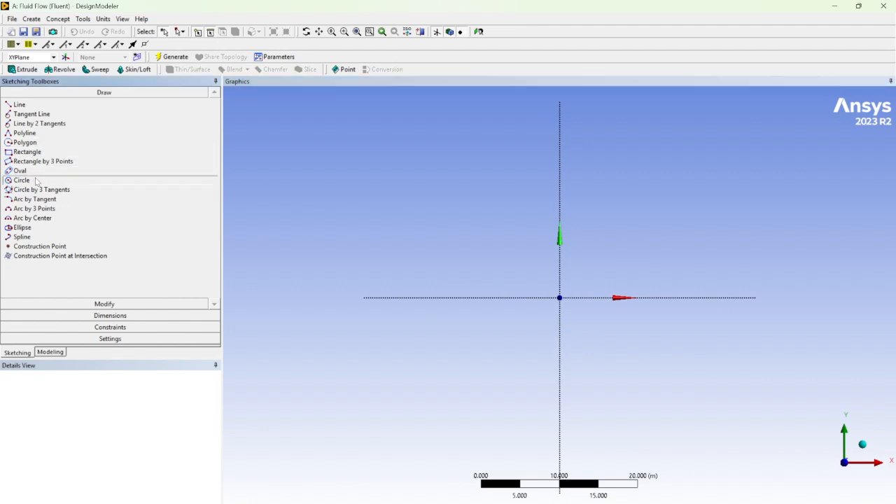
left_click(560, 297)
left_click(568, 291)
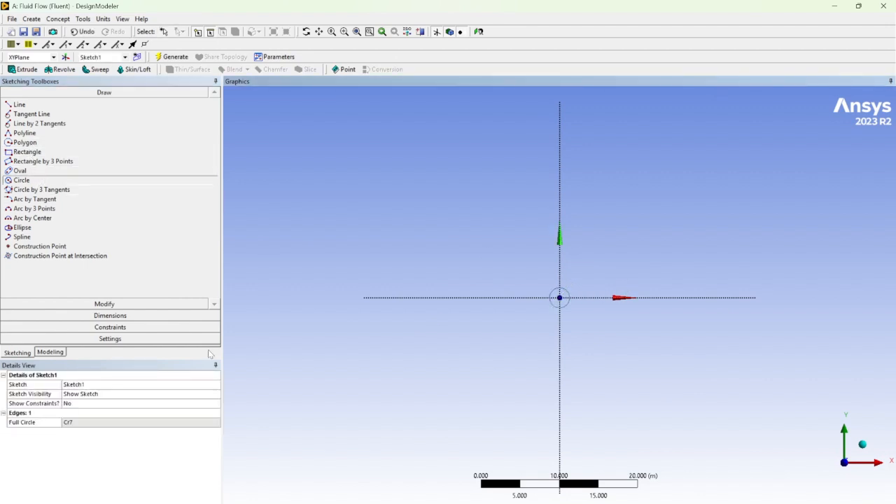
- Dimension the circle at the origin and set its diameter to 1 m
left_click(110, 315)
left_click(571, 296)
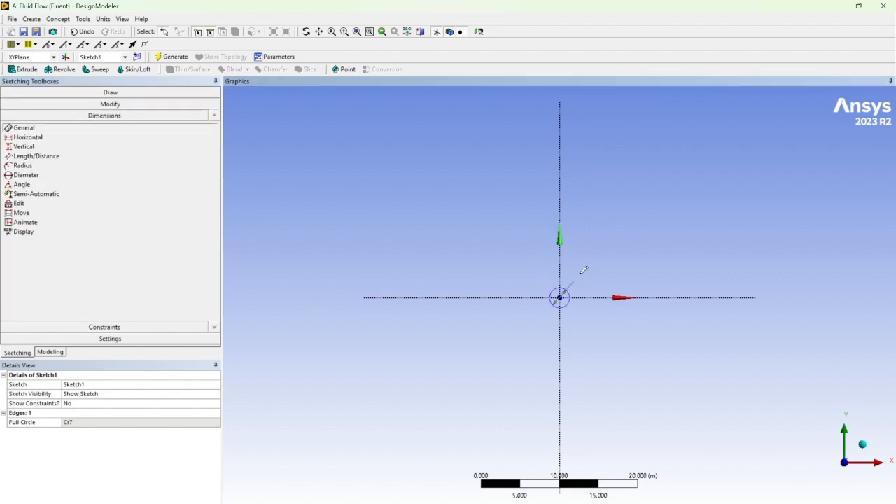
left_click(581, 273)
left_click(81, 420)
type("1")
key("Return")
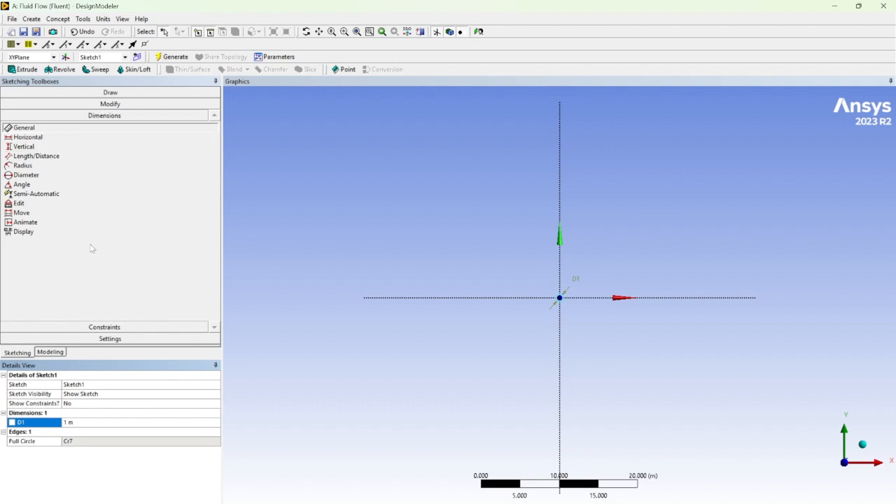
- Sketch two lines from the origin along the X axis, about 10.5 m in the negative and about 11 m in the positive direction
left_click(129, 93)
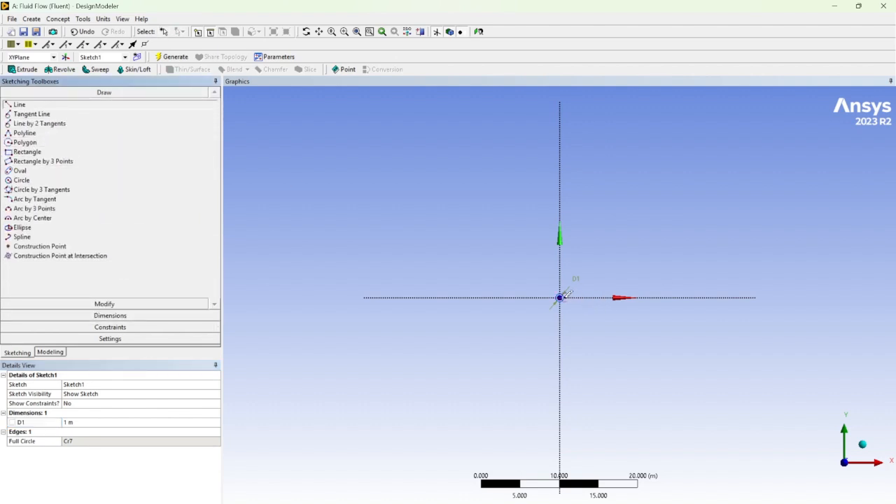
scroll(566, 291, "up", 5)
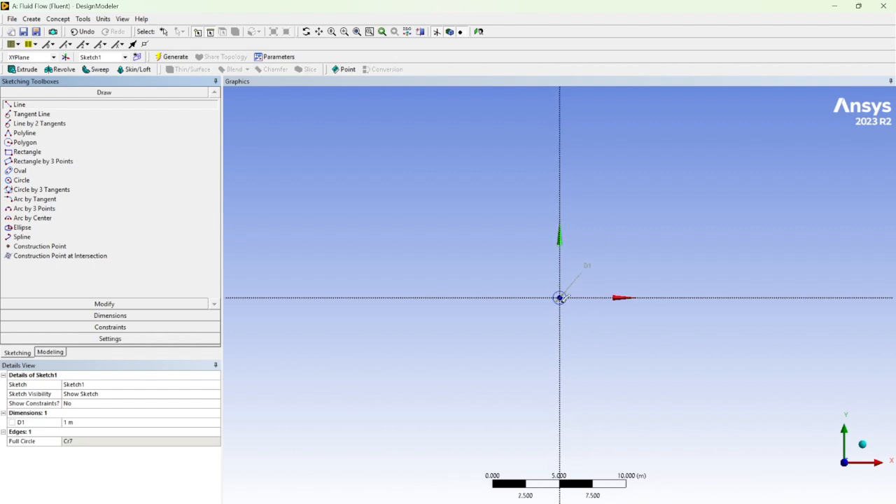
left_click(561, 297)
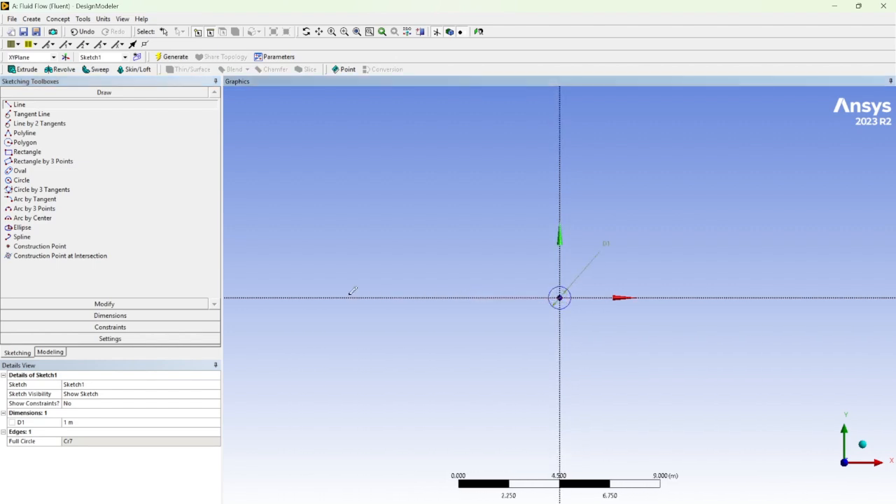
left_click(327, 297)
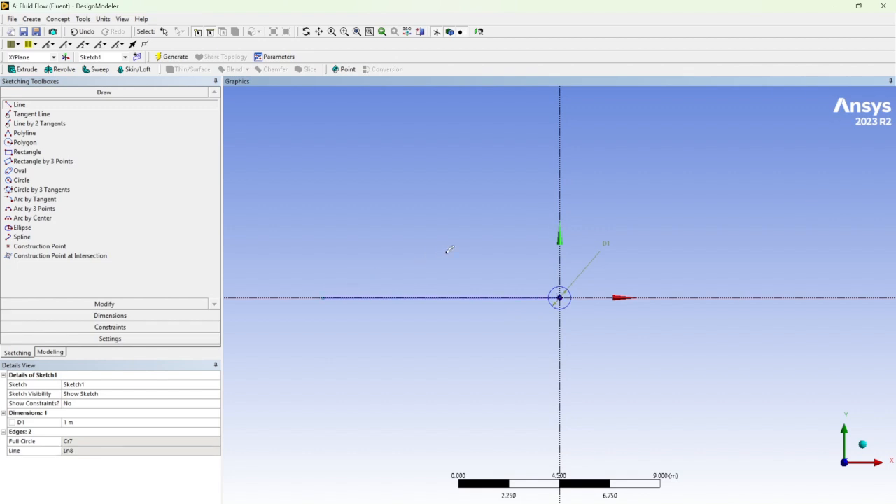
left_click(560, 297)
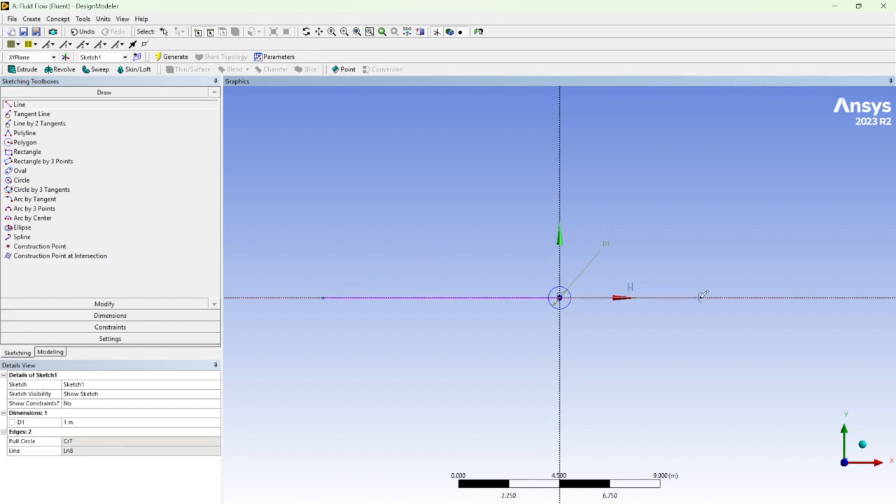
left_click(807, 297)
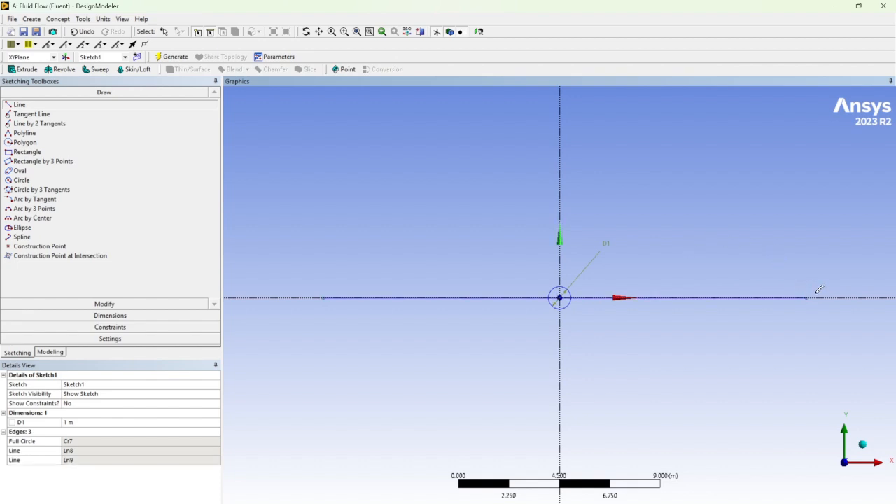
- Sketch a vertical line about 3.5 m down from the positive X line's outer end and one about 4 m up from the negative line's outer end
left_click(808, 297)
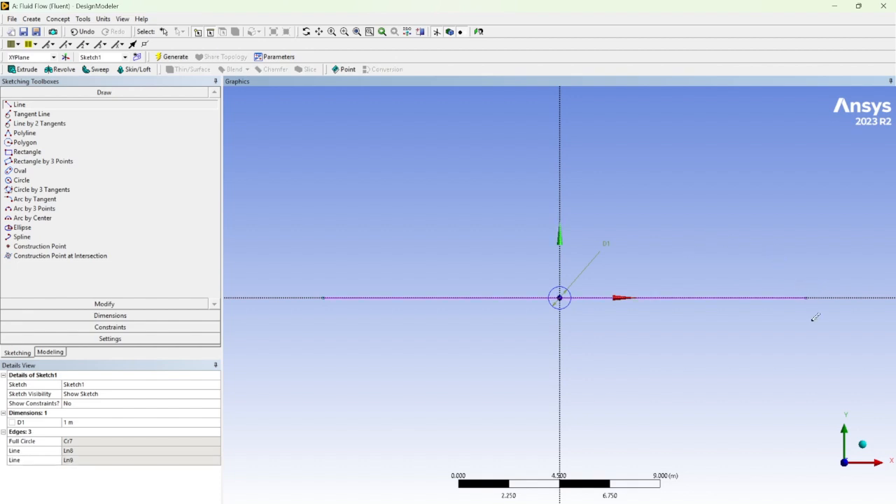
left_click(807, 376)
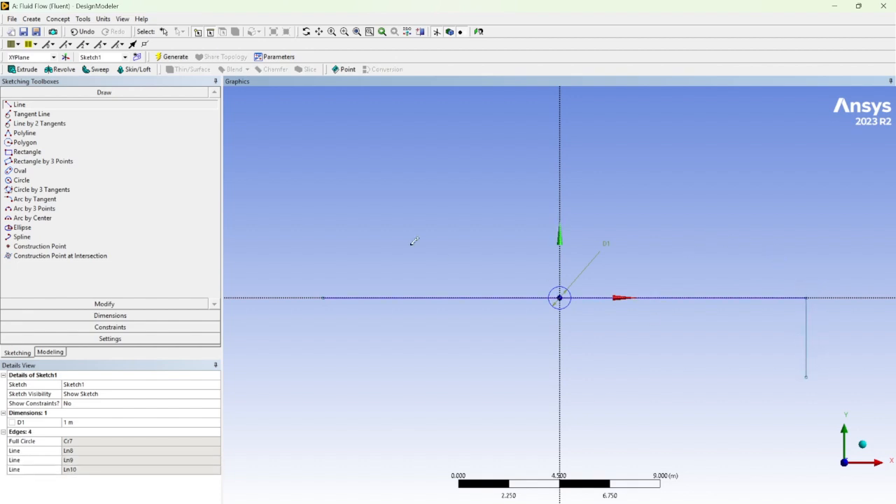
left_click(323, 297)
left_click(323, 208)
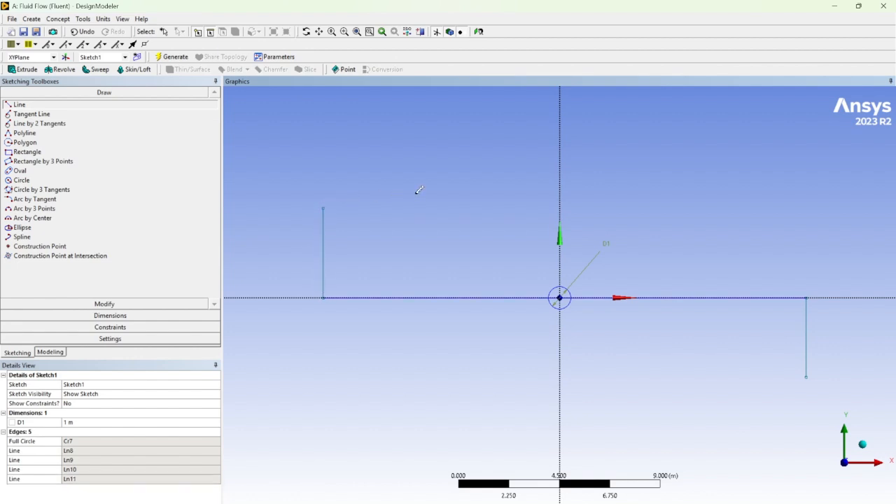
- Dimension the vertical line on the negative X side and set its length to 25 m
left_click(129, 316)
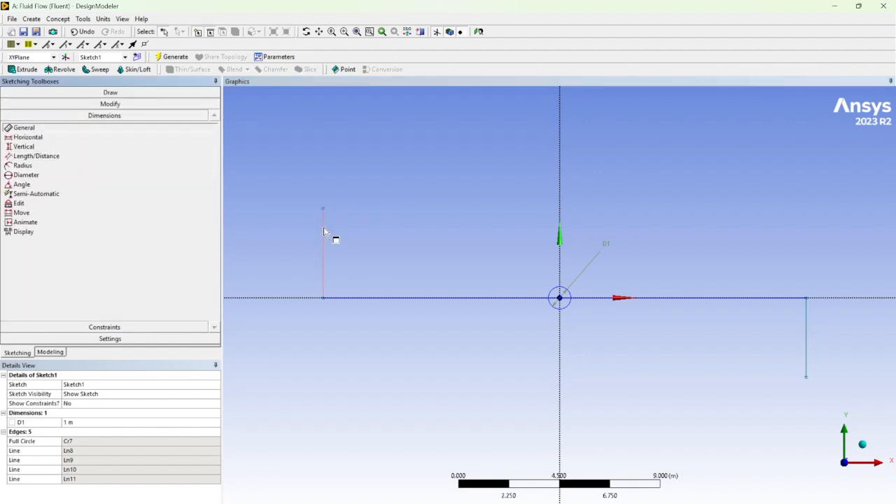
left_click(295, 244)
left_click(73, 432)
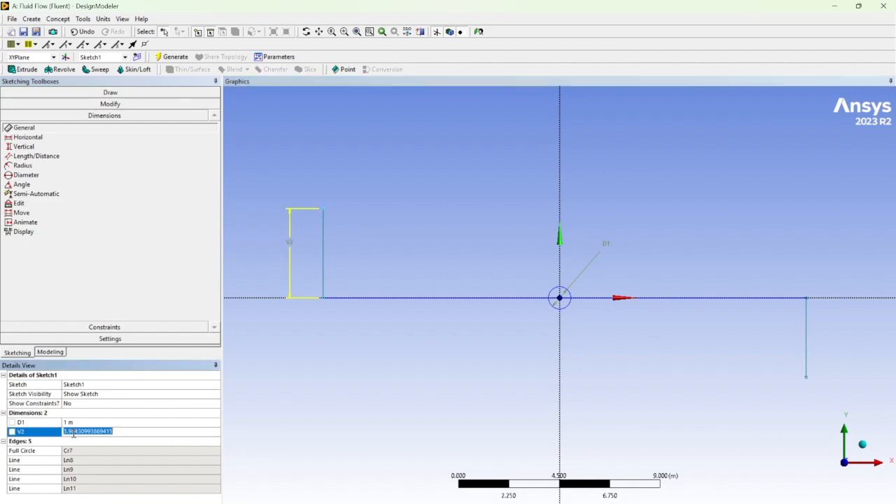
type("25")
key("Return")
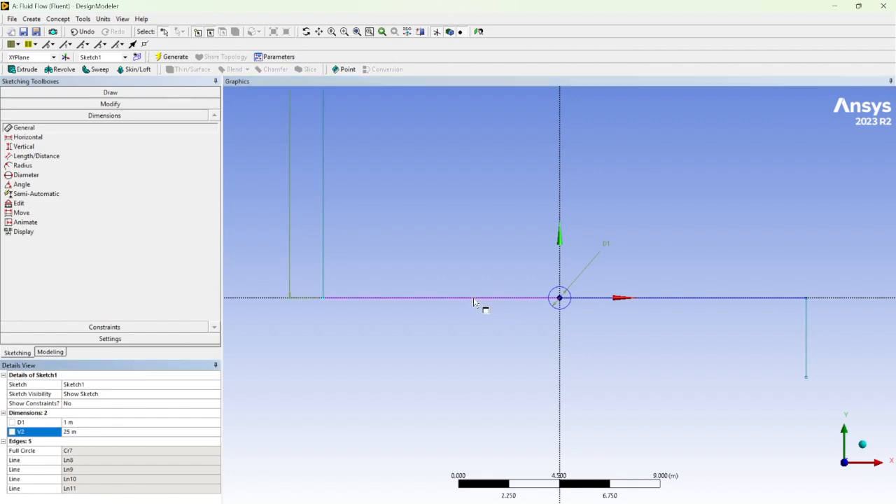
- Dimension the horizontal line on the negative X side and set its length to 25 m
left_click(472, 301)
left_click(420, 343)
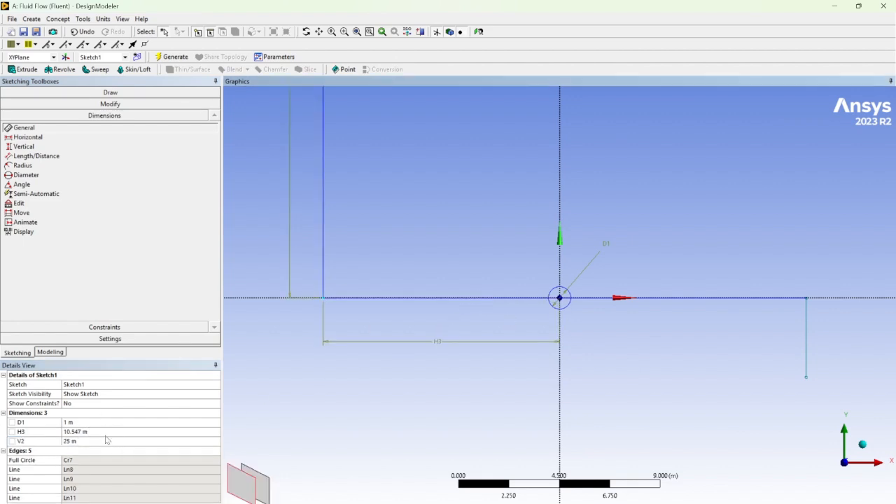
left_click(77, 432)
type("25")
key("Return")
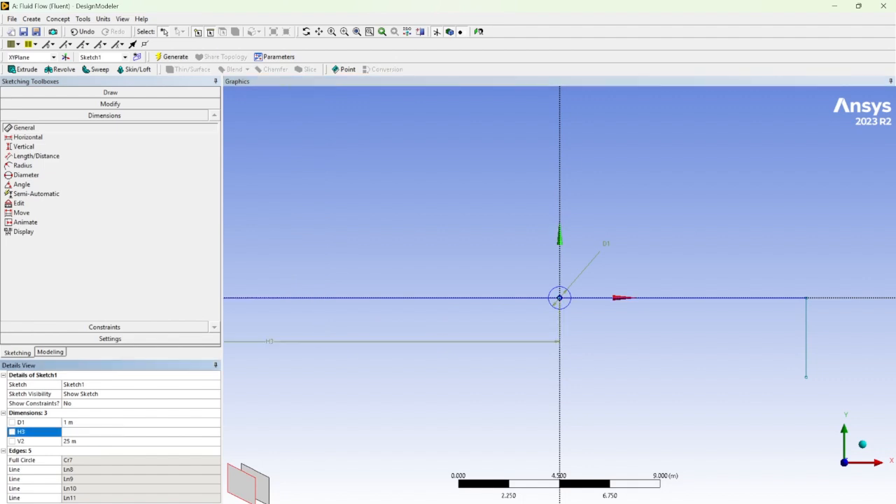
- Dimension the horizontal line on the positive X side and set its length to 25 m
left_click(736, 308)
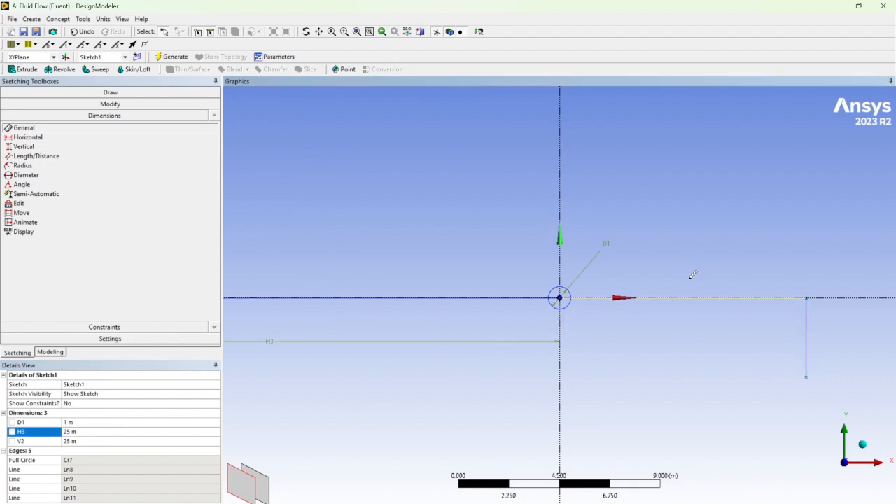
left_click(687, 265)
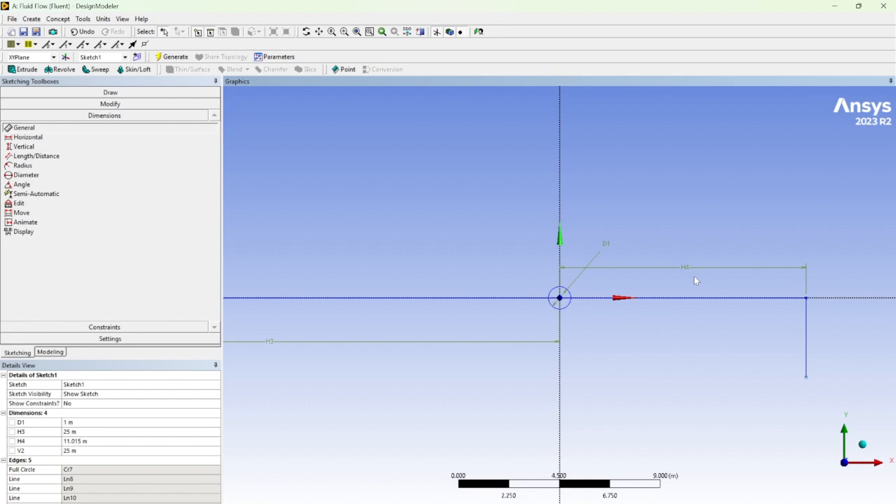
left_click(75, 442)
type("25")
key("Return")
- Dimension the vertical line on the positive X side and set its length to 25 m
scroll(707, 308, "down", 5)
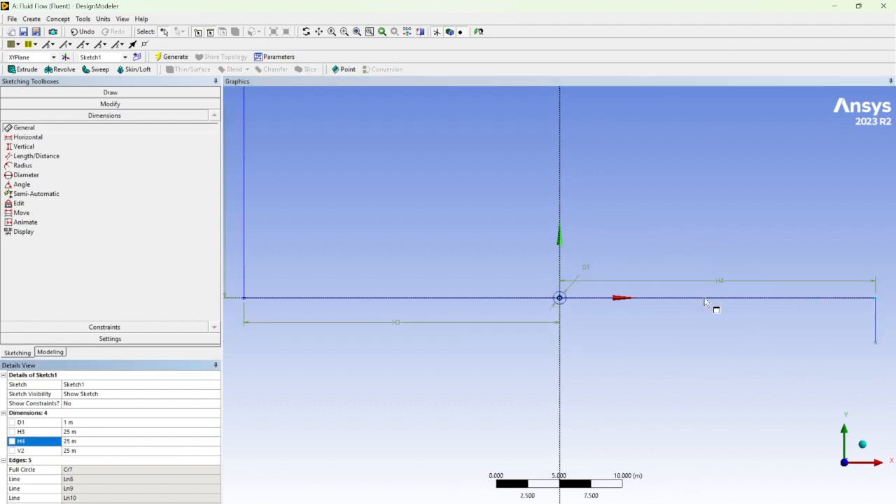
left_click(724, 313)
left_click(736, 316)
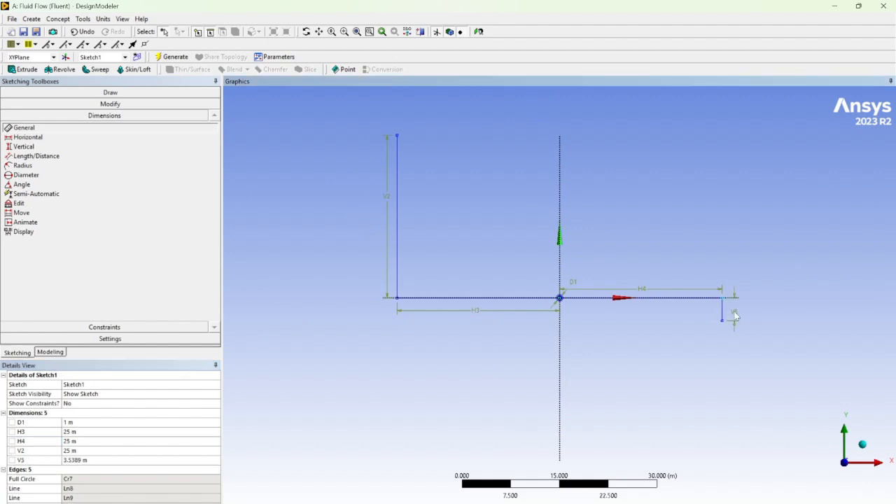
left_click(67, 460)
type("25")
key("Return")
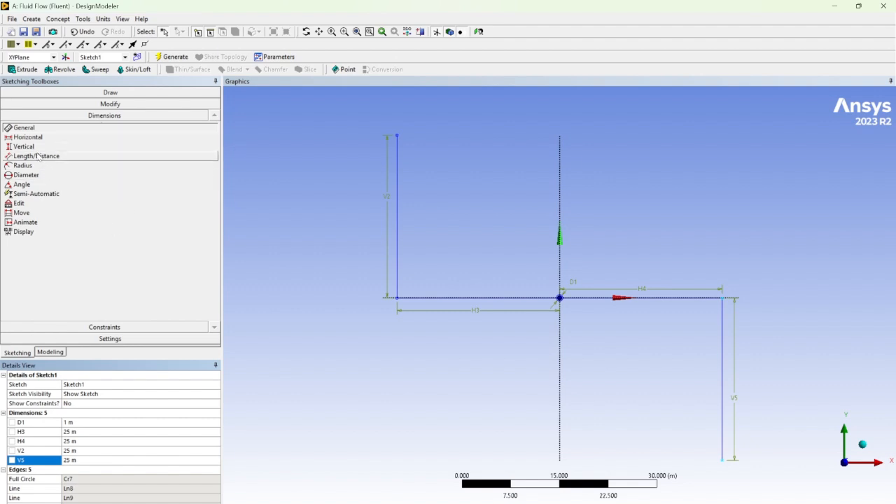
- Draw a rectangle around the origin between the free ends of the two vertical lines as opposite corners
left_click(128, 92)
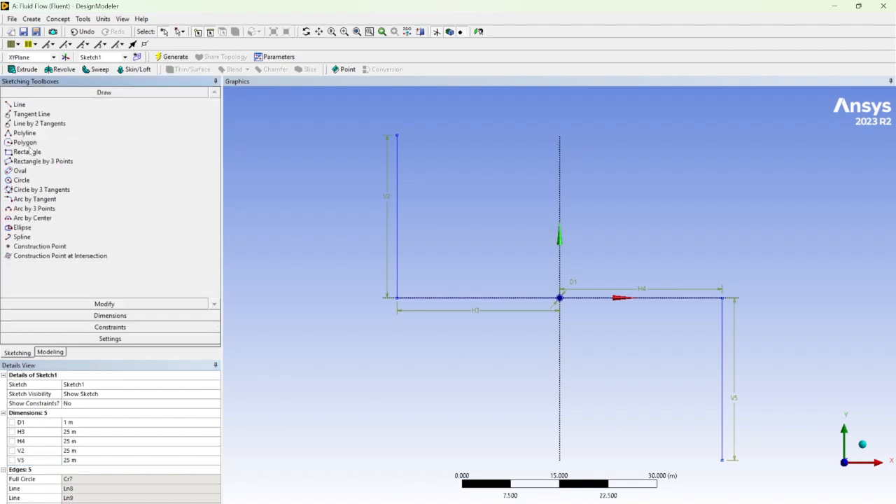
left_click(28, 152)
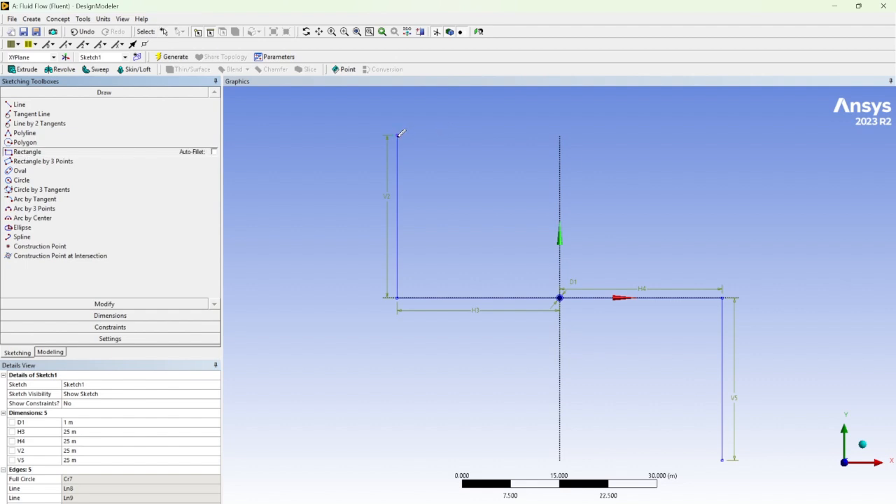
left_click(722, 460)
left_click(397, 135)
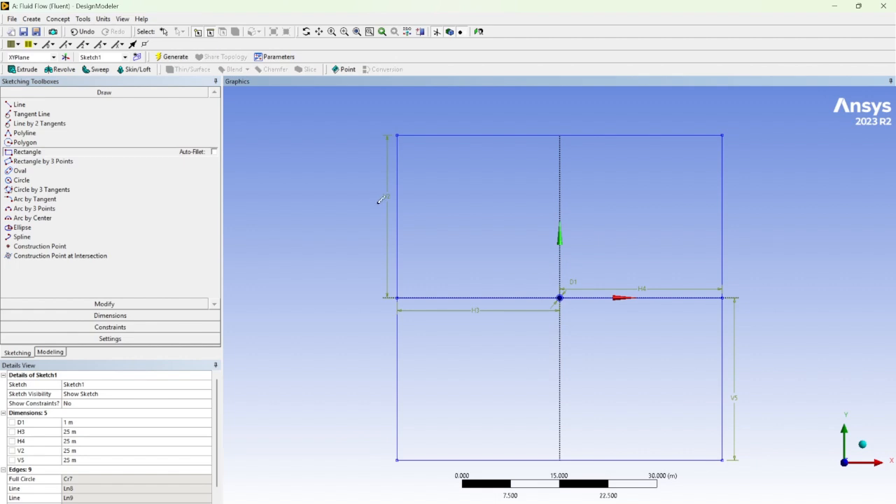
- Trim away the two horizontal lines between the circle and the rectangle's vertical sides
left_click(111, 304)
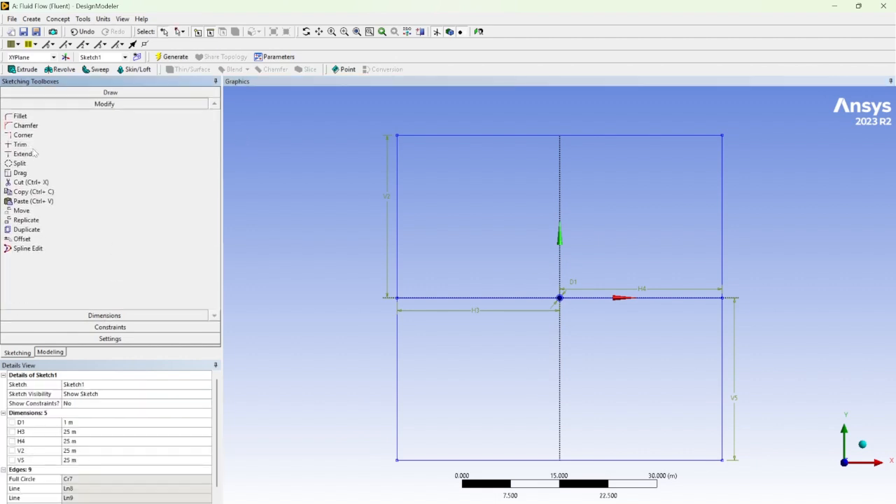
left_click(35, 145)
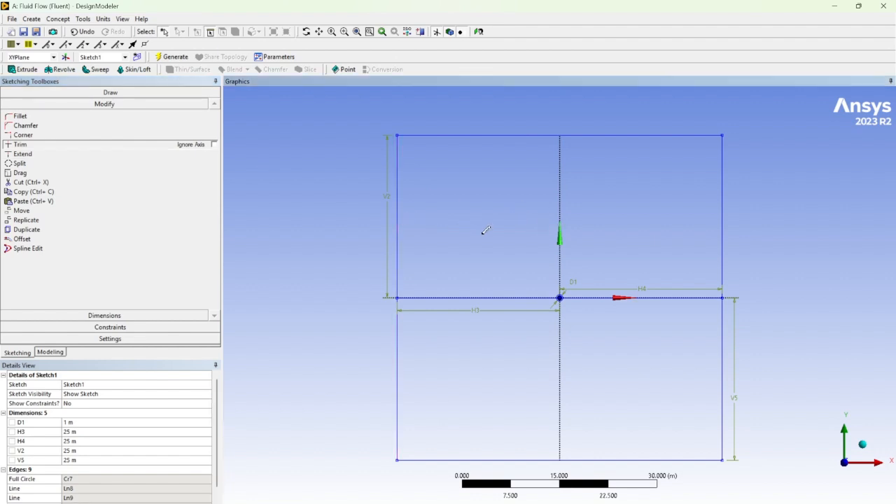
left_click(507, 297)
left_click(606, 297)
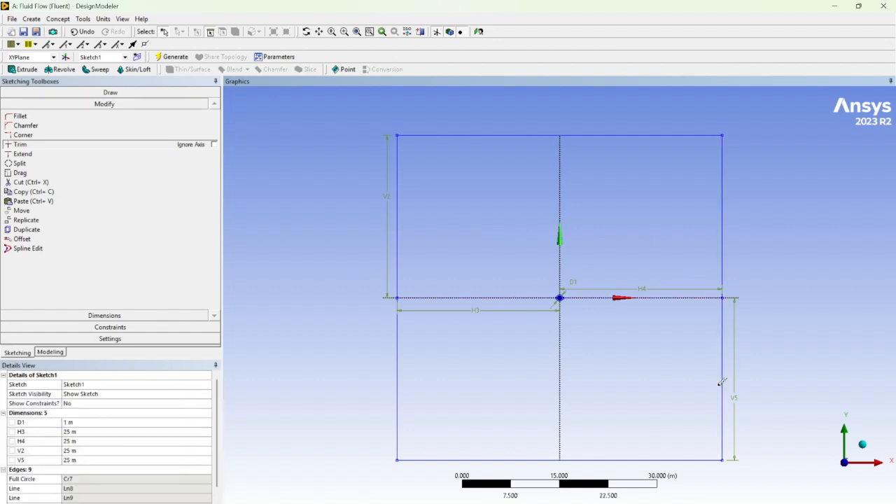
- Create a surface from the sketch containing the square and the circle, with Add Material, and generate it
scroll(568, 283, "down", 2)
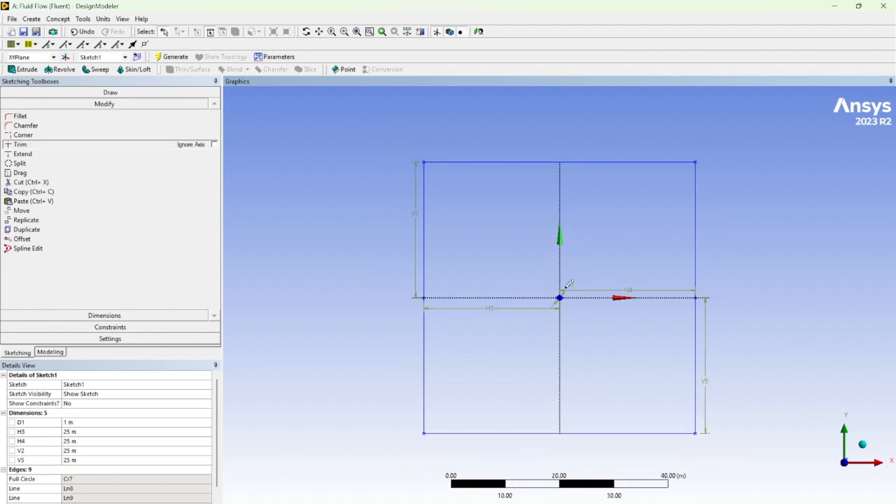
left_click(59, 19)
left_click(89, 95)
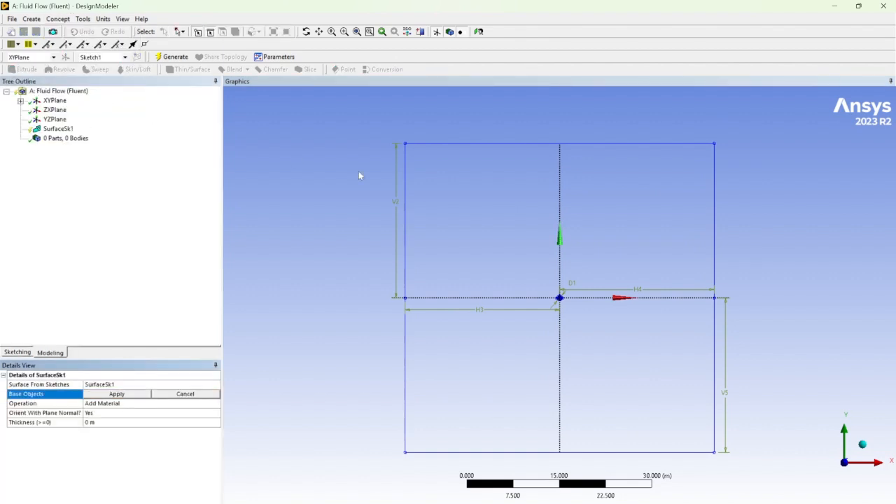
left_click(405, 208)
left_click(413, 332, "ctrl")
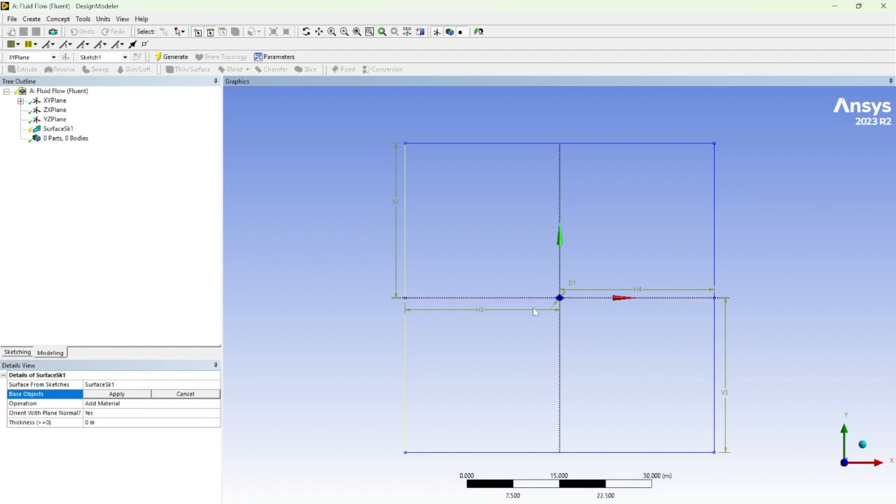
left_click(529, 453, "ctrl")
left_click(715, 329, "ctrl")
left_click(715, 253, "ctrl")
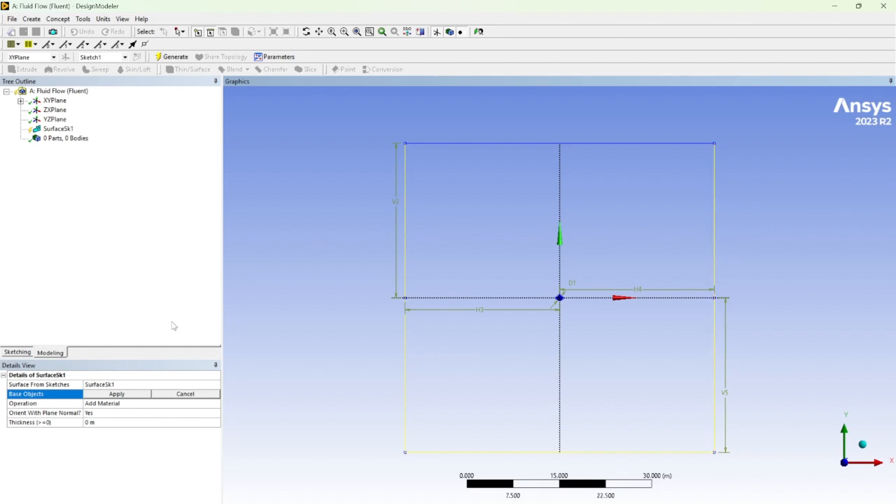
left_click(133, 393)
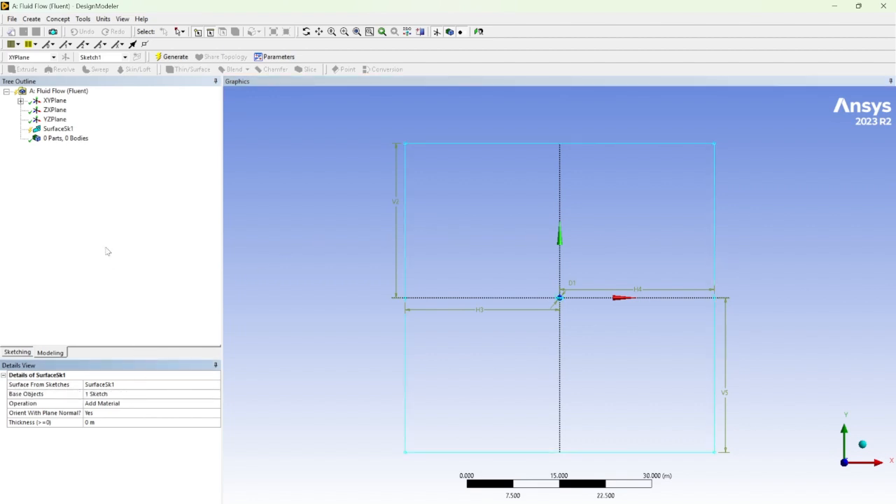
left_click(161, 58)
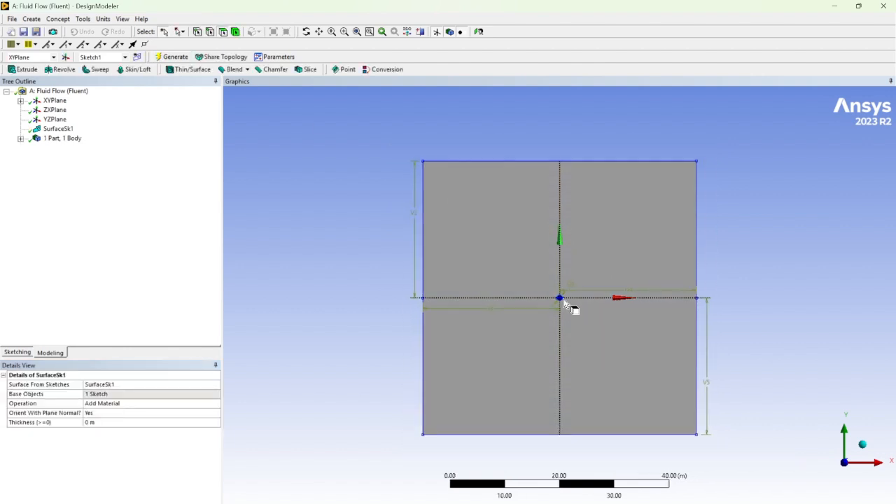
scroll(571, 305, "up", 5)
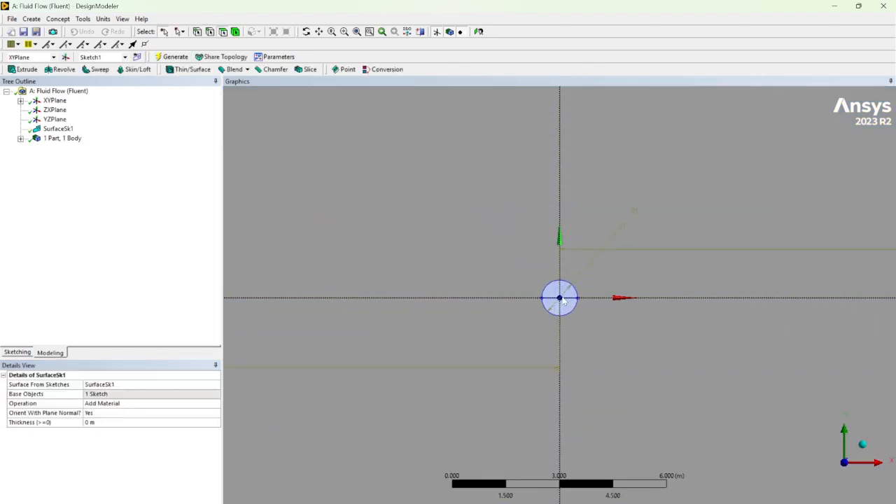
scroll(562, 298, "down", 5)
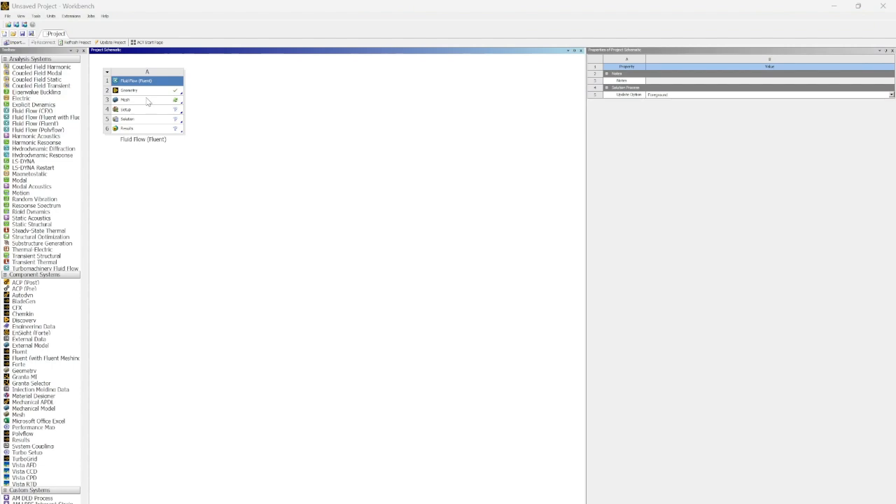
- Open the Fluid Flow system's Mesh cell in Ansys Meshing, face the XY plane, and insert a mesh method
double_click(149, 103)
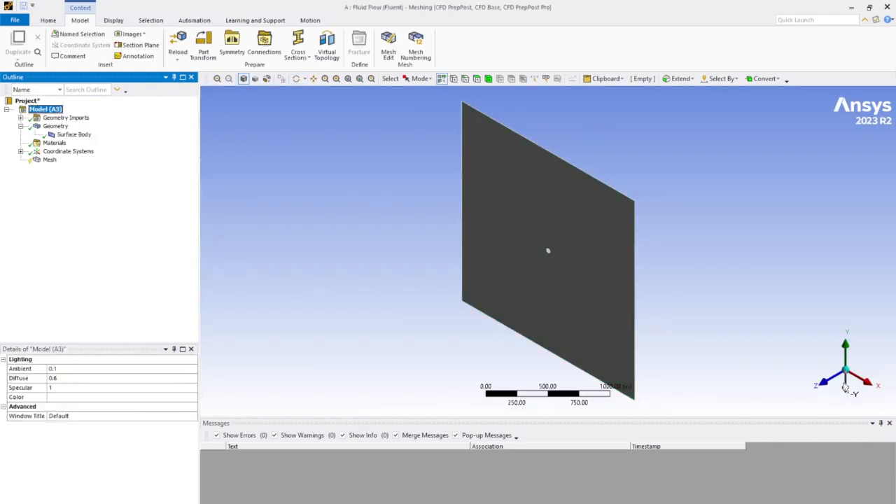
left_click(809, 379)
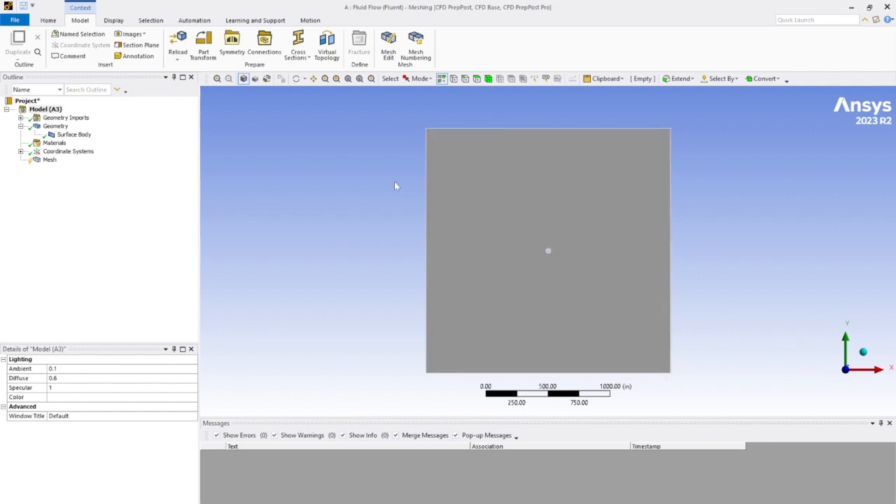
right_click(49, 161)
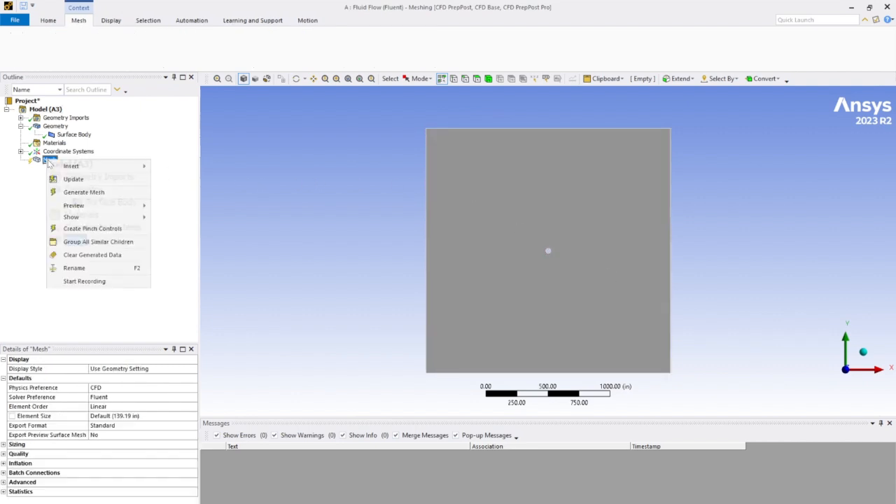
mouse_move(75, 168)
left_click(192, 168)
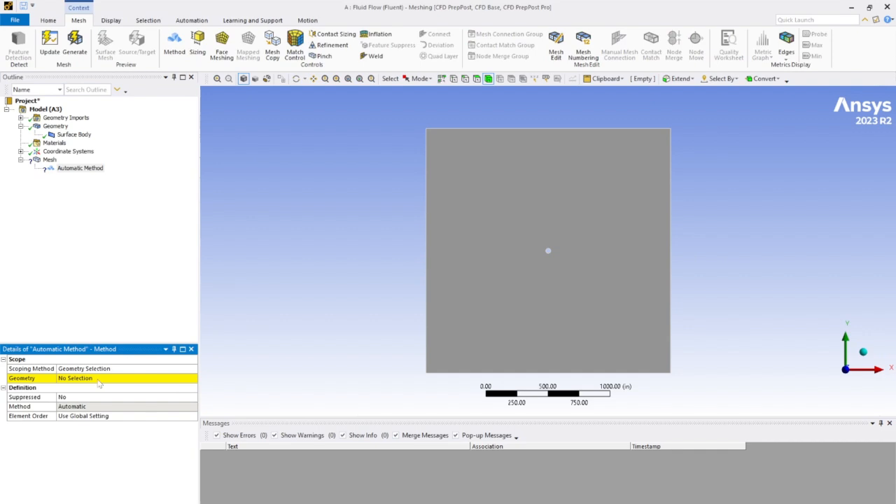
- Scope the mesh method to the surface body and set its method to Triangles
left_click(491, 275)
left_click(123, 379)
left_click(123, 380)
left_click(131, 407)
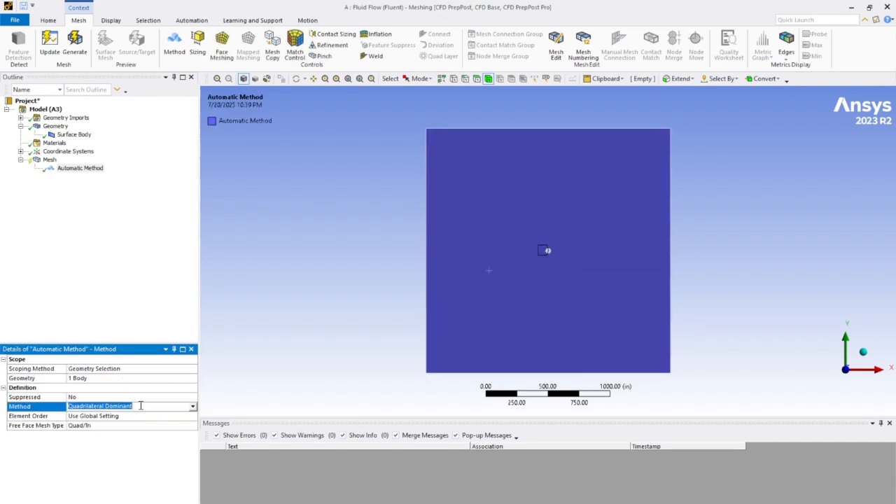
left_click(193, 406)
left_click(88, 421)
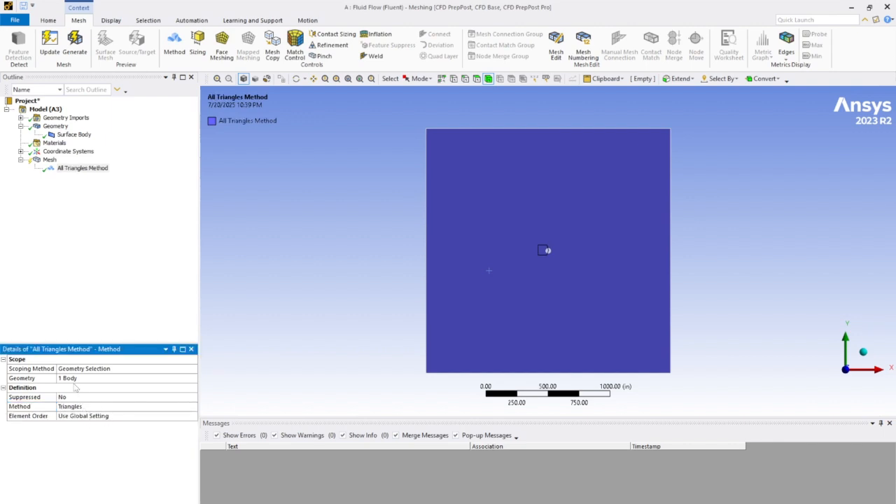
- Generate the triangular mesh and inspect the elements around the circular hole
left_click(74, 46)
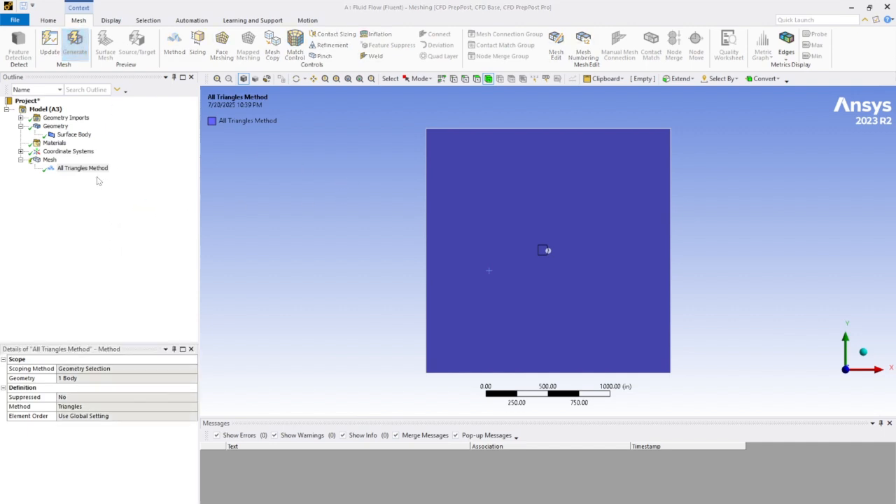
left_click(53, 161)
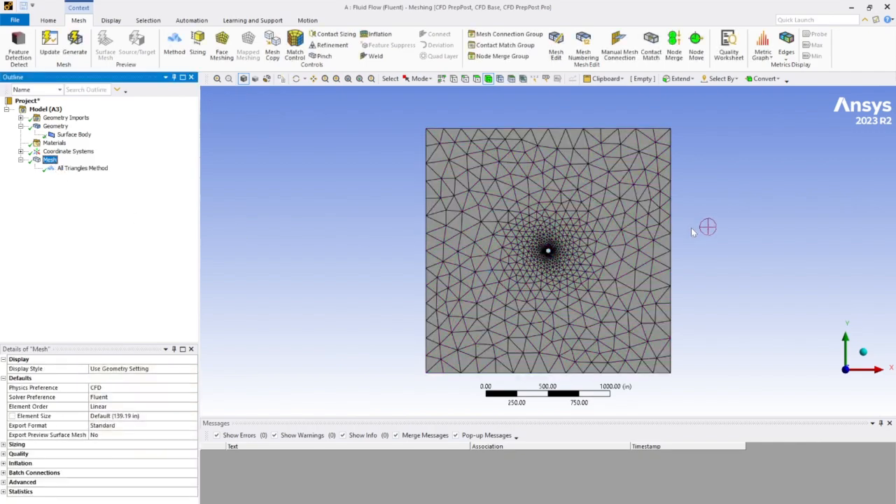
scroll(557, 253, "up", 8)
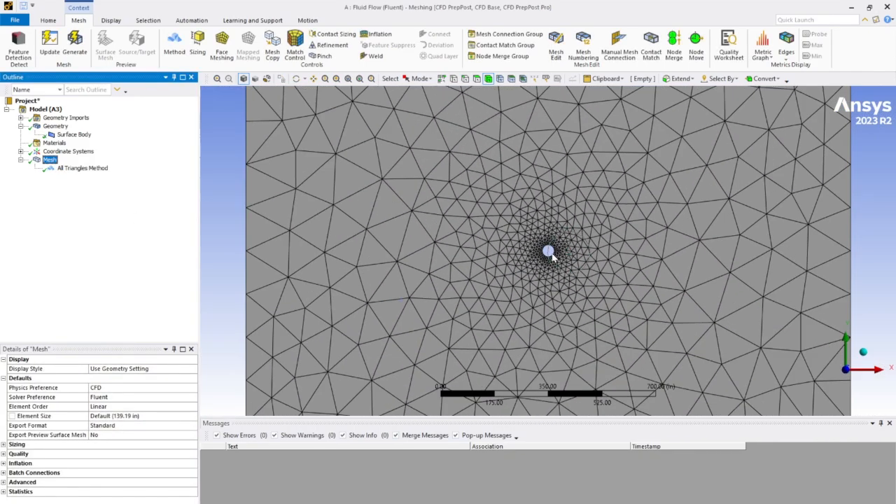
scroll(553, 252, "down", 4)
scroll(550, 250, "up", 10)
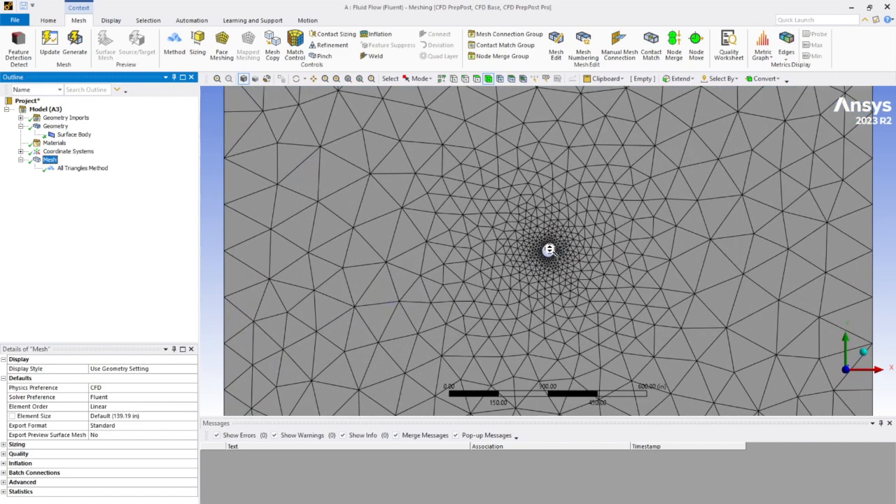
- Insert a mesh sizing control and scope it to the edge of the circular hole
right_click(49, 161)
mouse_move(70, 171)
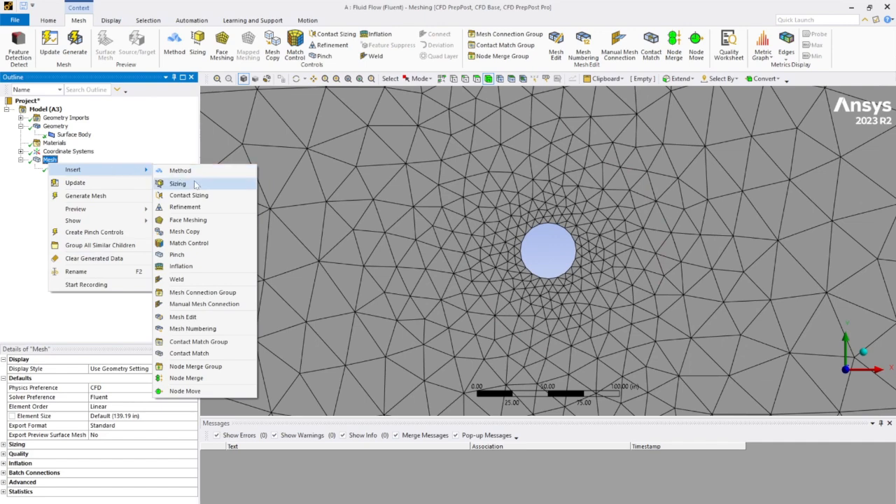
left_click(184, 183)
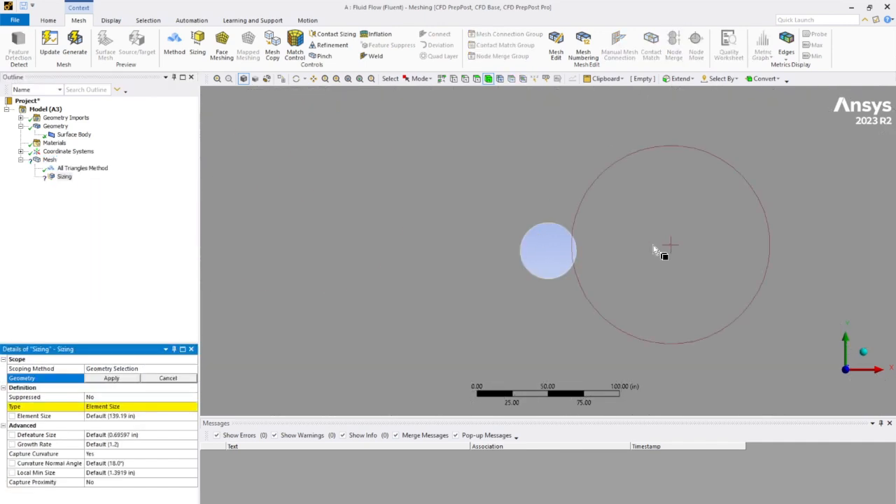
left_click(465, 78)
left_click(563, 231)
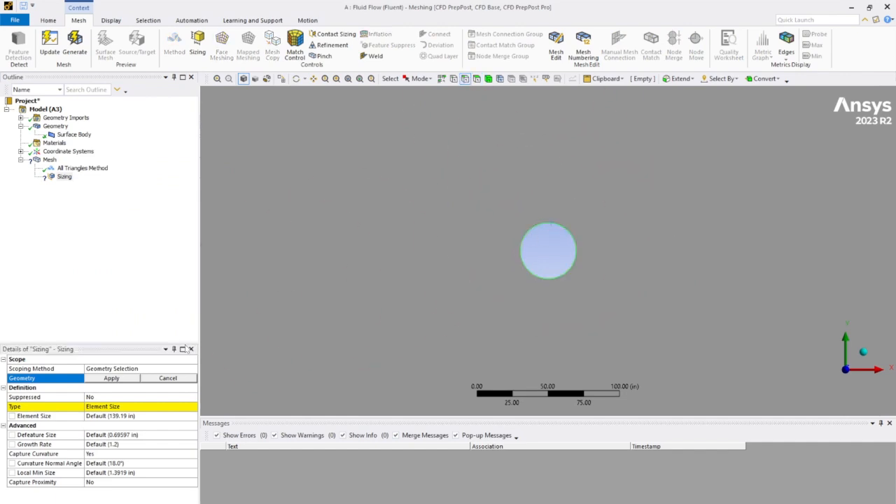
left_click(115, 380)
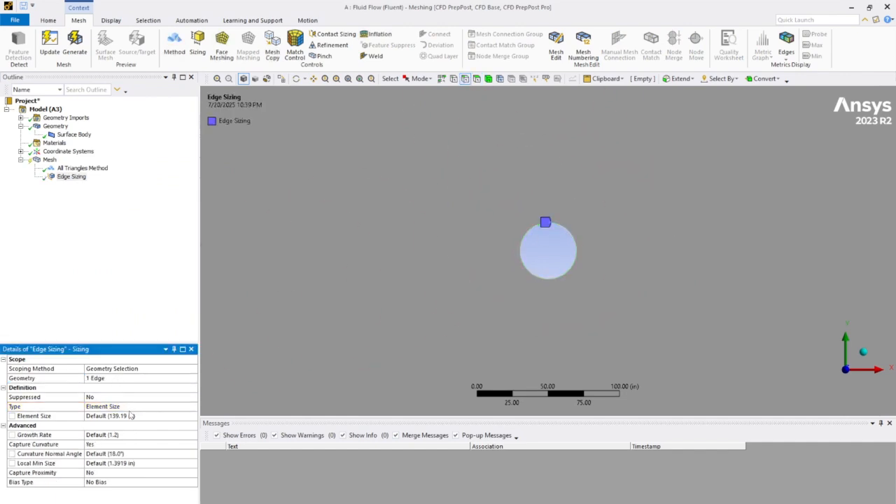
- Switch the unit system to metric with lengths in metres
left_click(135, 407)
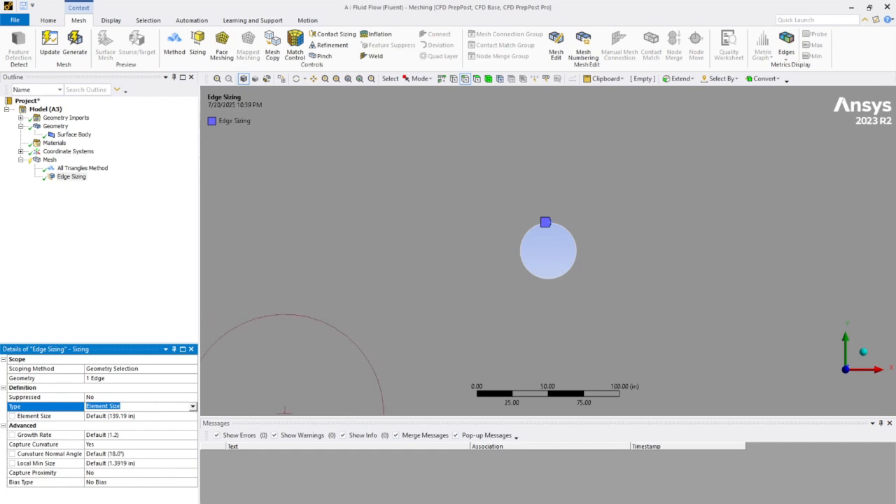
left_click(745, 502)
left_click(755, 383)
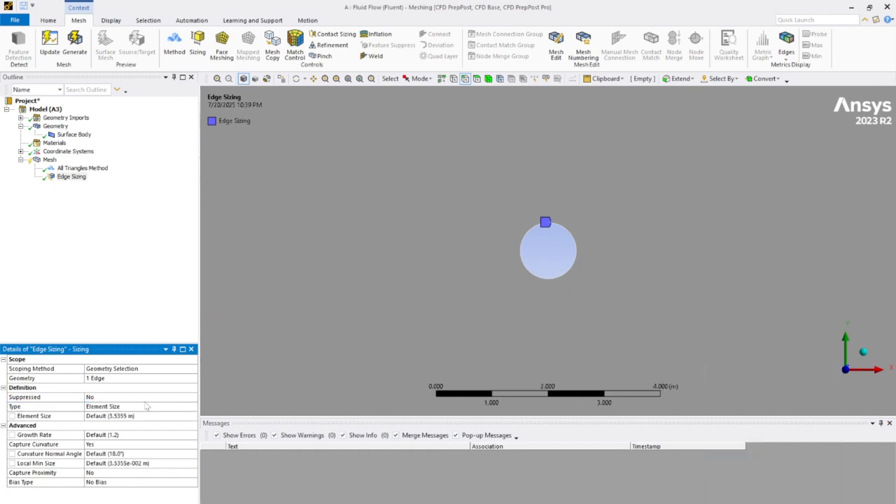
- Set the edge sizing type to Number of Divisions with 200 divisions
left_click(128, 408)
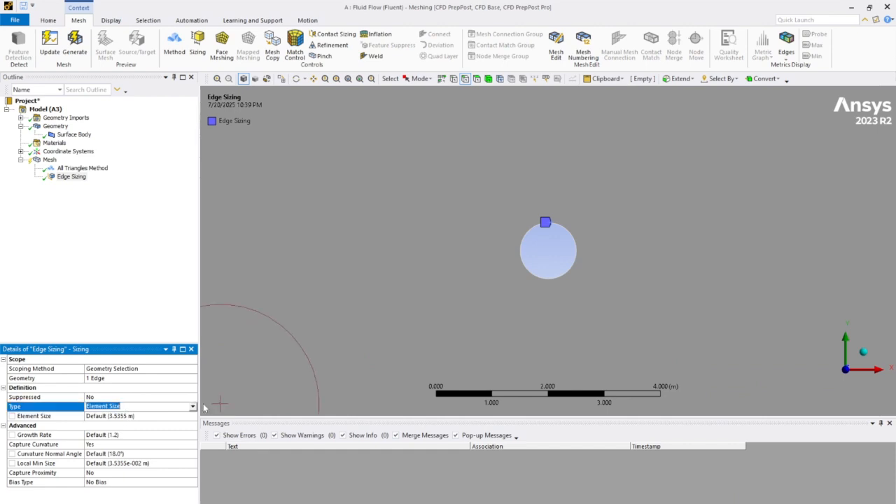
left_click(128, 408)
left_click(126, 423)
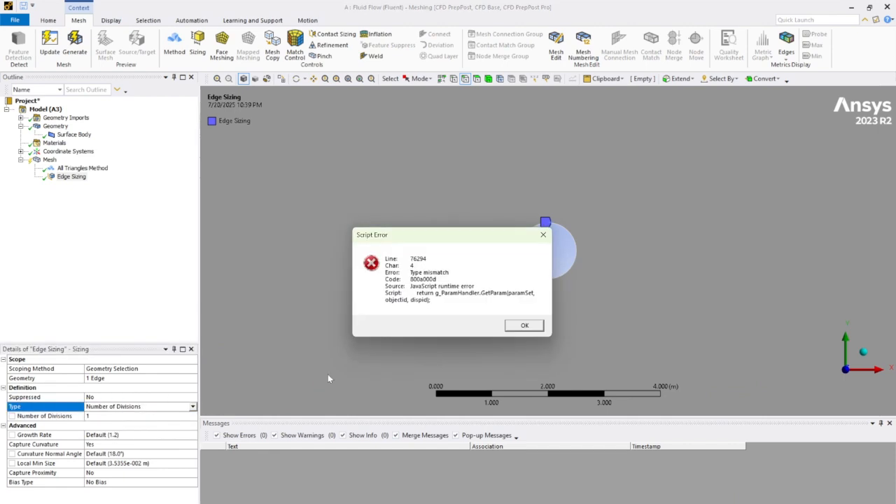
left_click(522, 327)
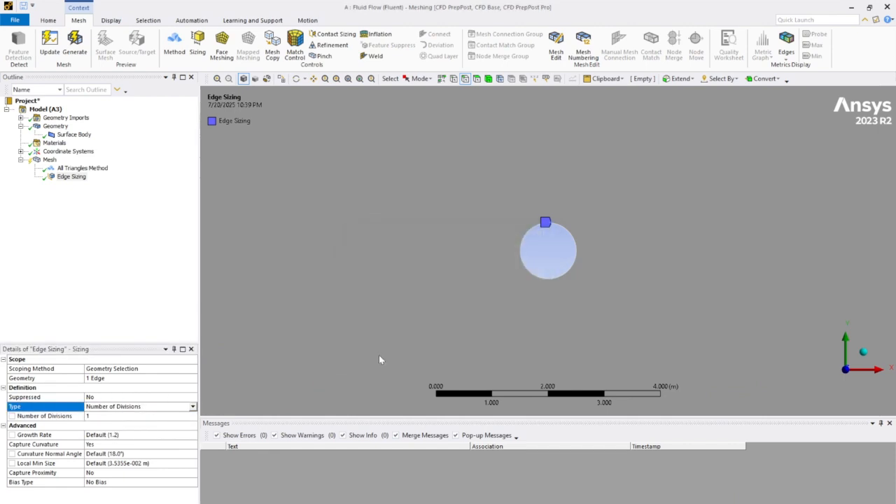
left_click(105, 416)
type("12")
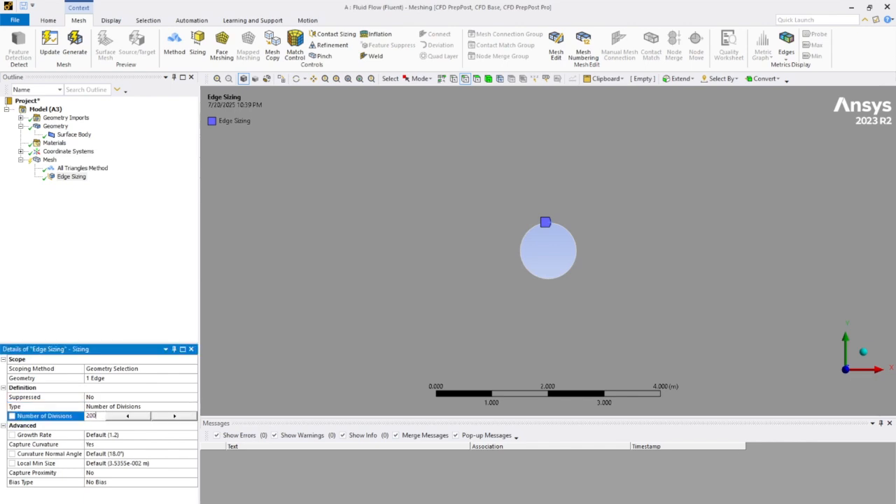
- Set Capture Curvature to No for the edge sizing and its behavior to Hard
left_click(184, 444)
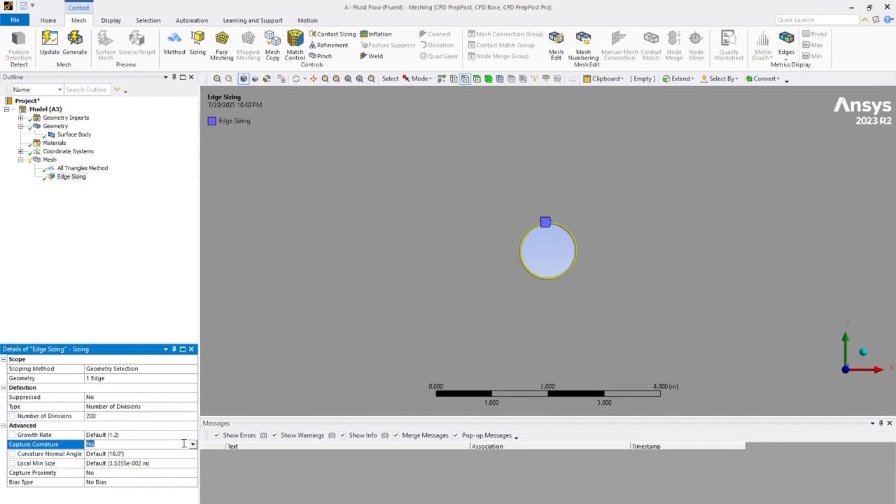
left_click(192, 446)
left_click(115, 462)
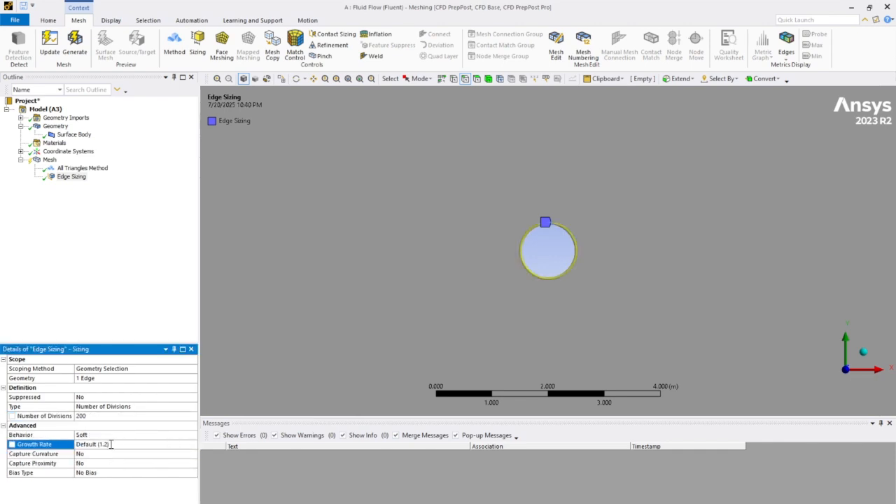
left_click(106, 435)
left_click(193, 436)
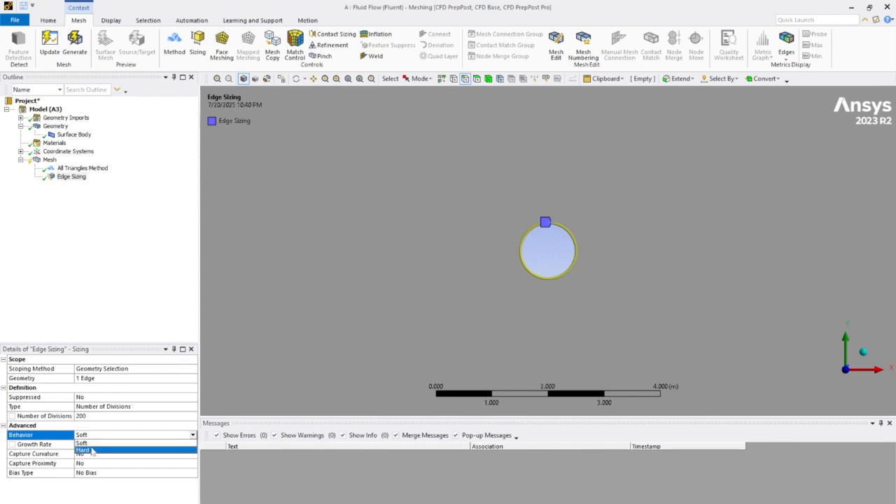
left_click(91, 453)
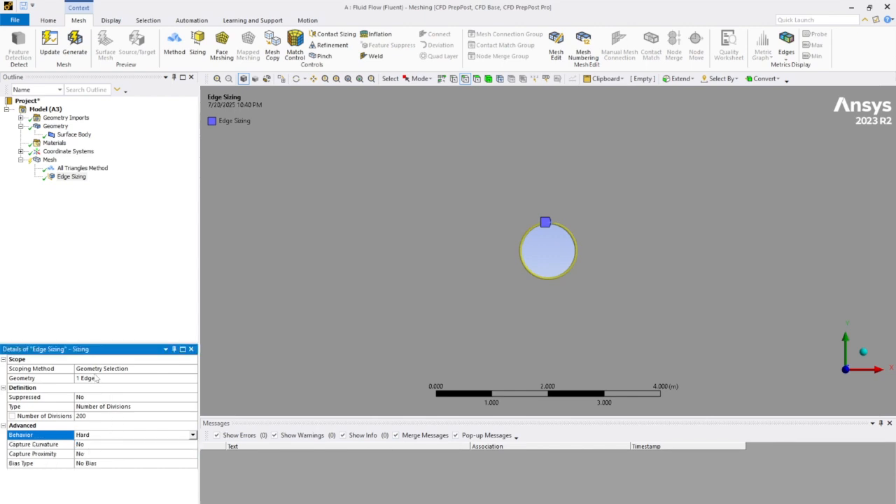
- Regenerate the mesh with the edge sizing and inspect the refined elements along the circle
left_click(75, 45)
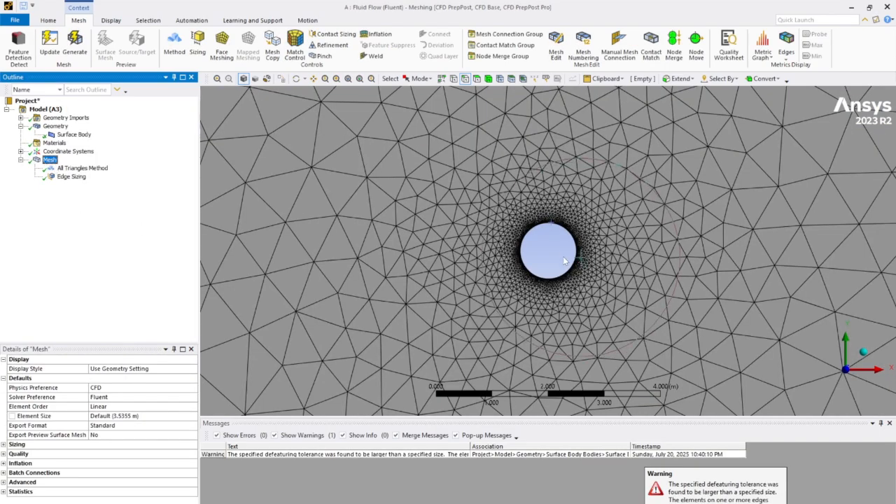
scroll(565, 262, "up", 8)
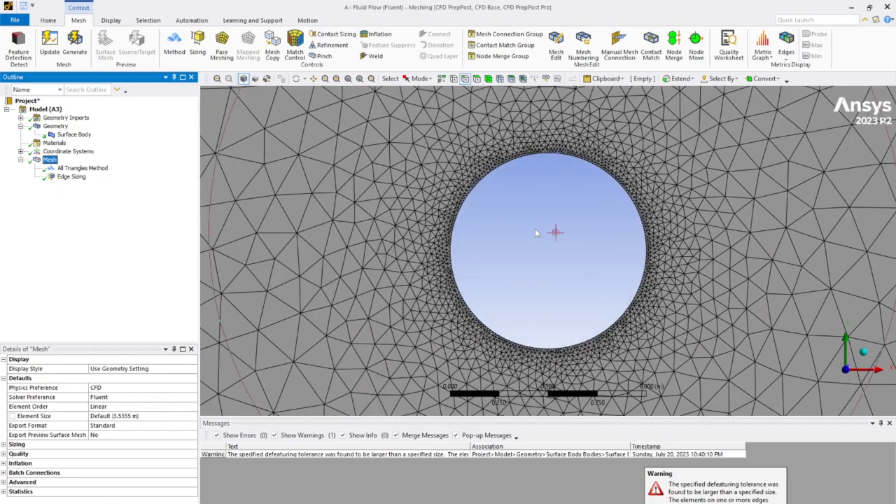
scroll(535, 231, "up", 3)
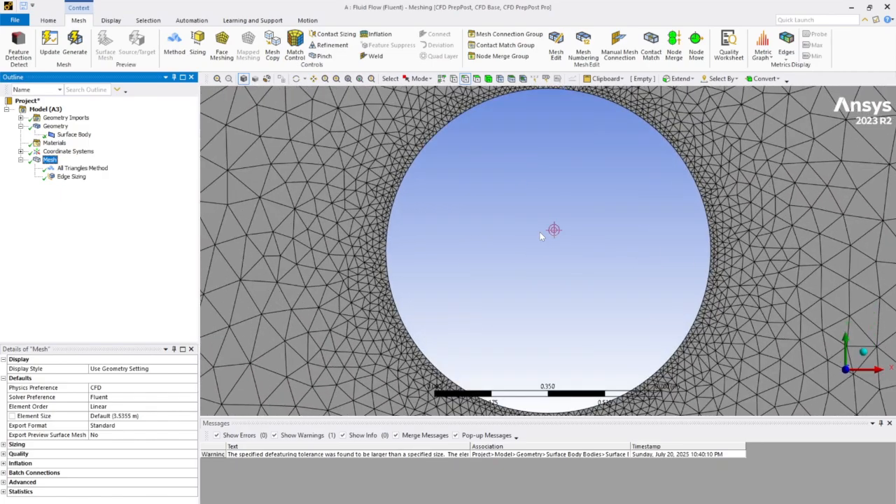
- Add an inflation control to the mesh
scroll(560, 259, "down", 10)
scroll(551, 261, "up", 4)
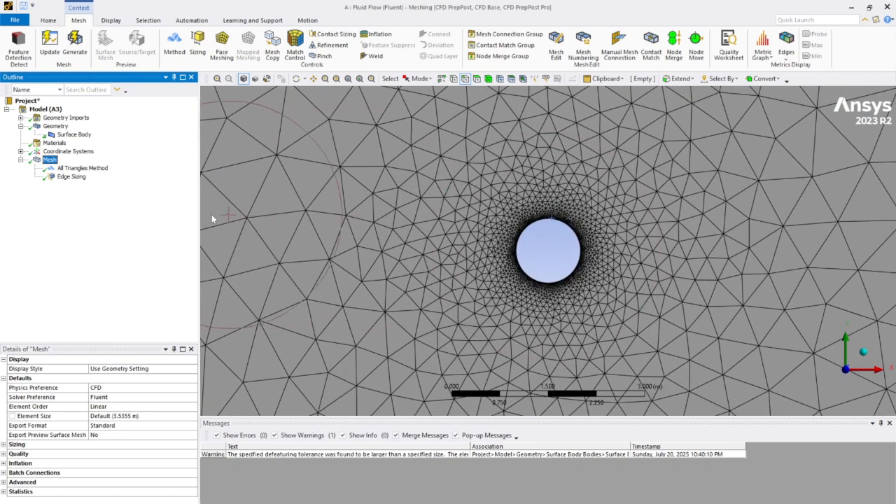
right_click(51, 161)
mouse_move(63, 168)
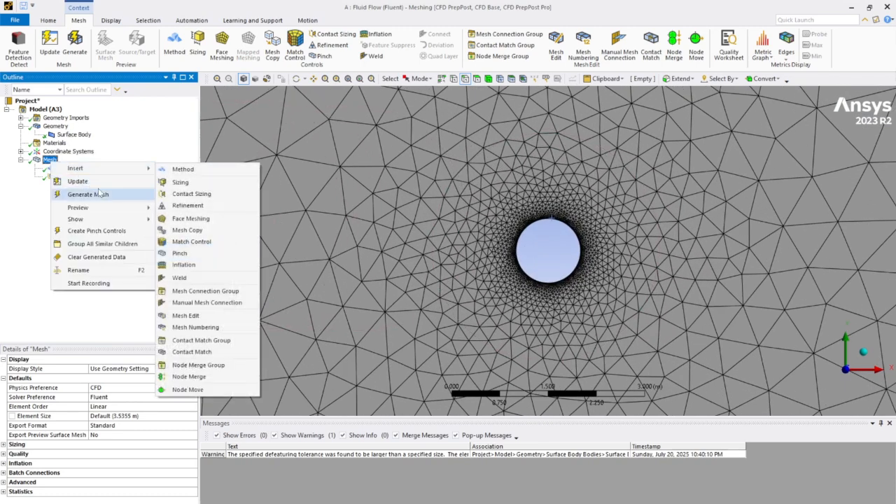
left_click(184, 265)
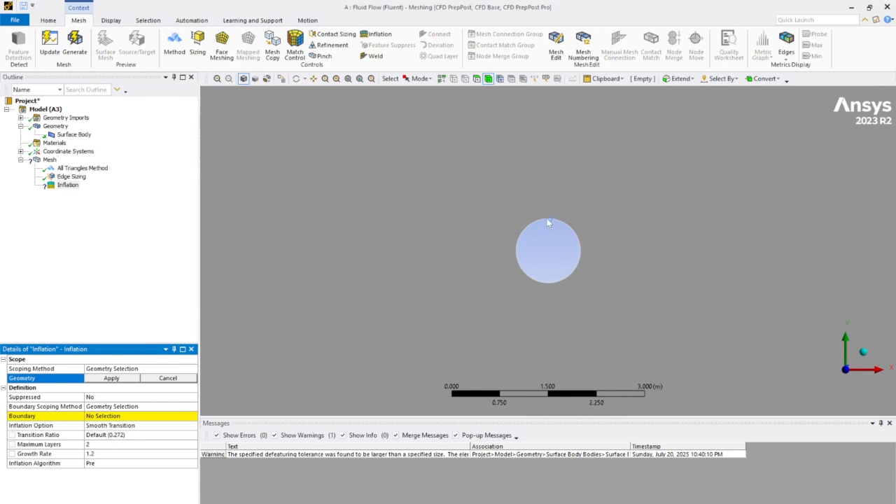
- Try to scope the inflation geometry to the circle's edge
left_click(477, 79)
left_click(533, 224)
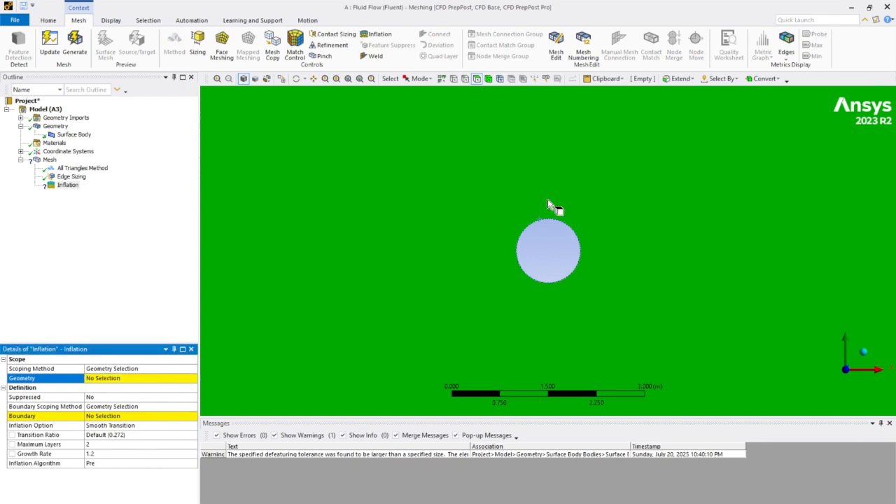
left_click(526, 246)
left_click(465, 78)
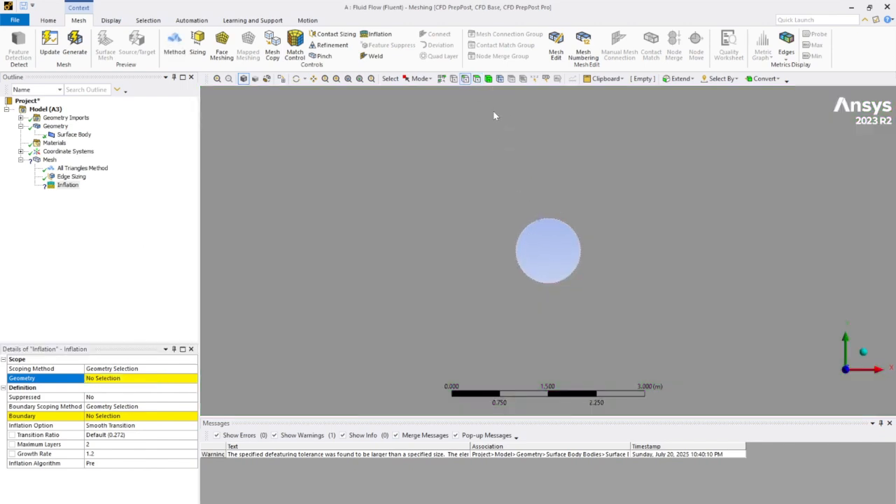
left_click(528, 232)
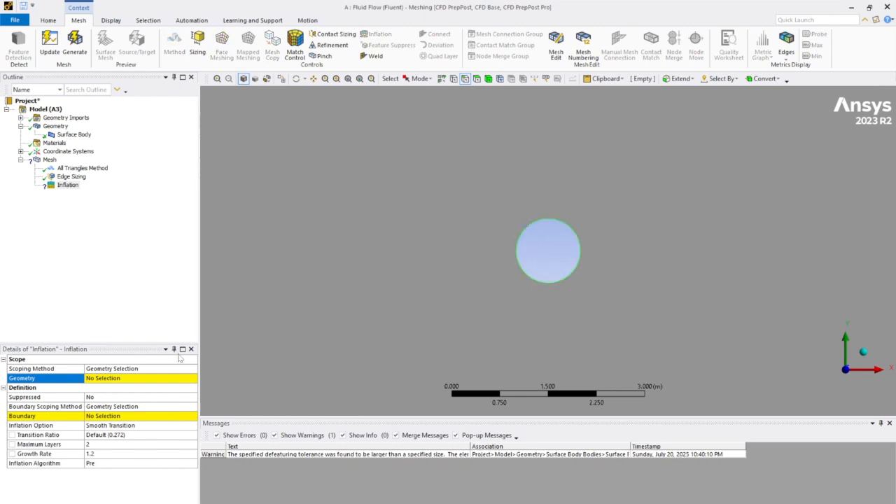
left_click(103, 383)
left_click(133, 383)
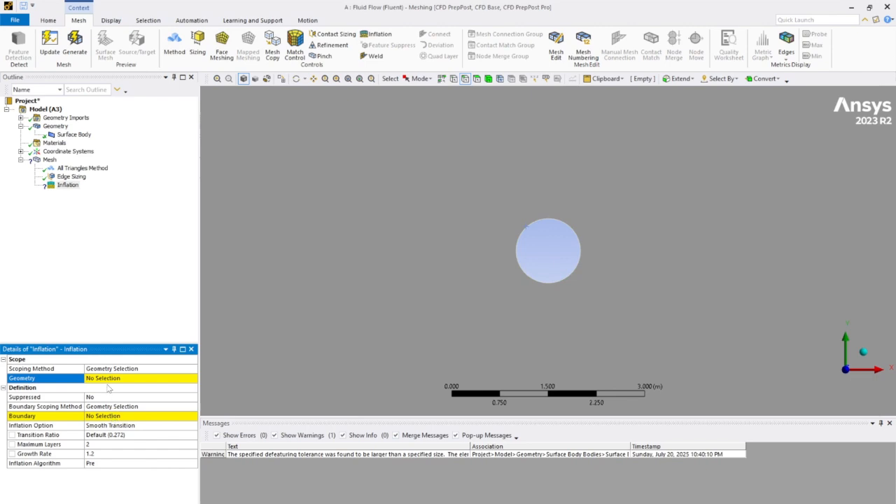
- Scope the inflation geometry to the domain's face and assign the circle's edge as its boundary
left_click(478, 80)
left_click(444, 149)
left_click(119, 379)
left_click(119, 380)
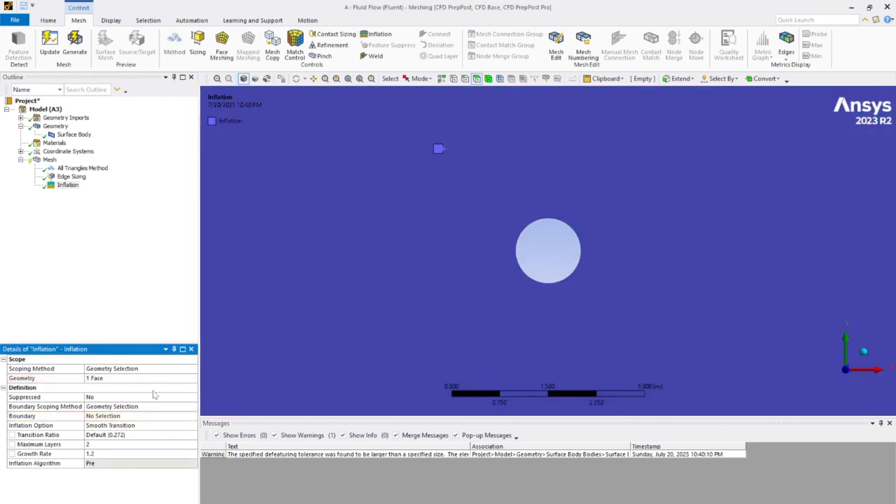
left_click(108, 416)
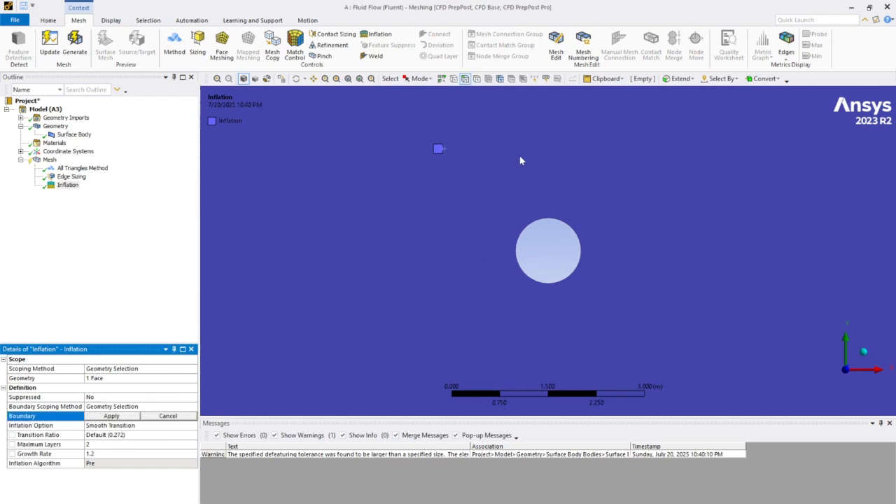
left_click(541, 222)
left_click(110, 416)
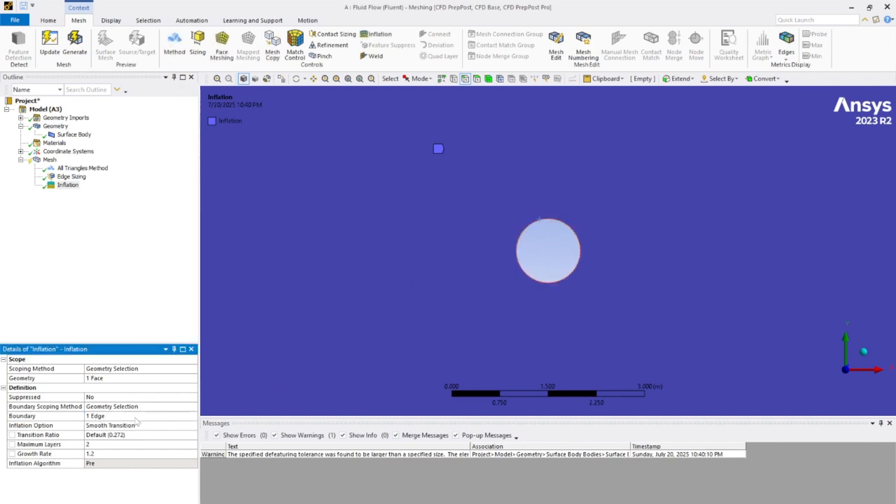
- Set the inflation option to First Layer Thickness with a first layer height of 0.003 m and 100 maximum layers
left_click(159, 426)
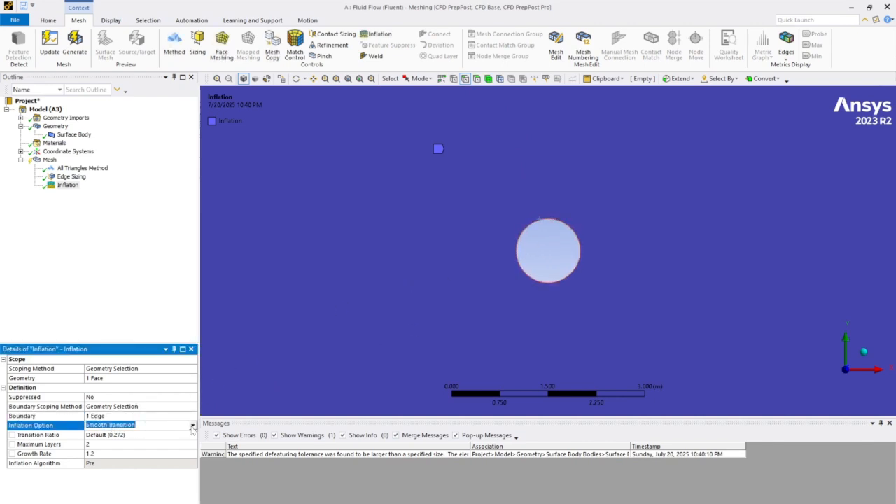
left_click(193, 426)
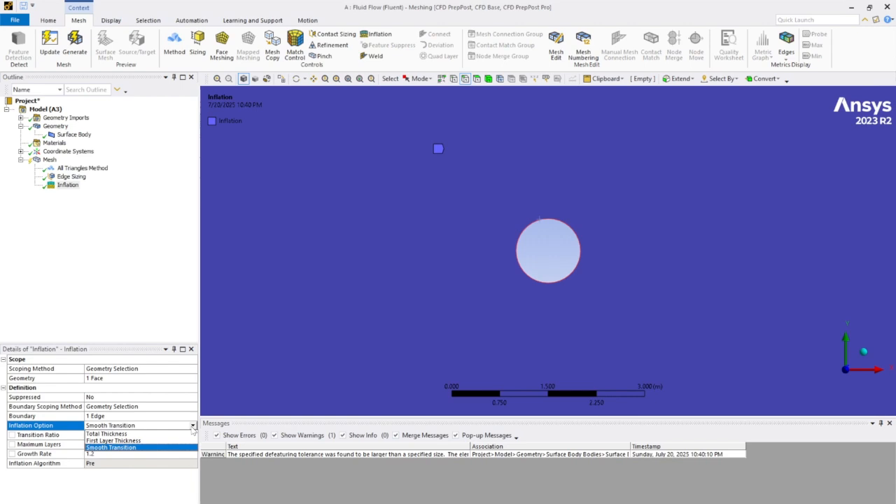
left_click(125, 441)
left_click(115, 435)
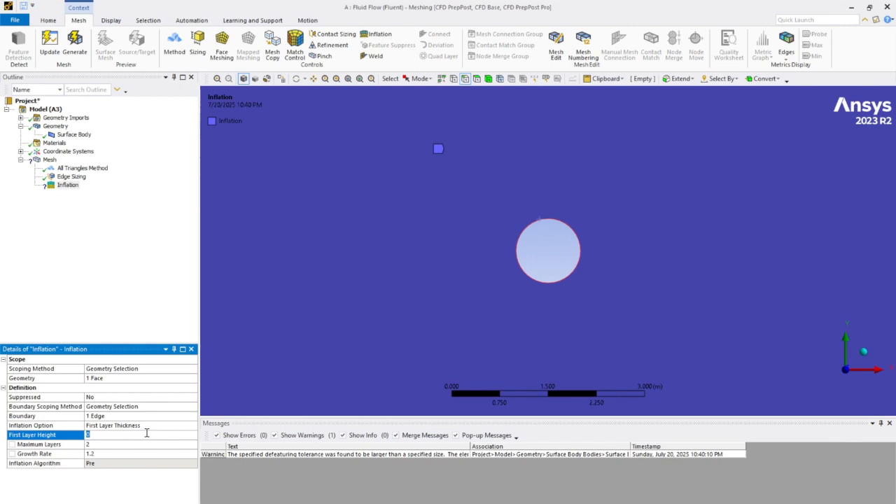
type(".003")
key("Return")
left_click(105, 445)
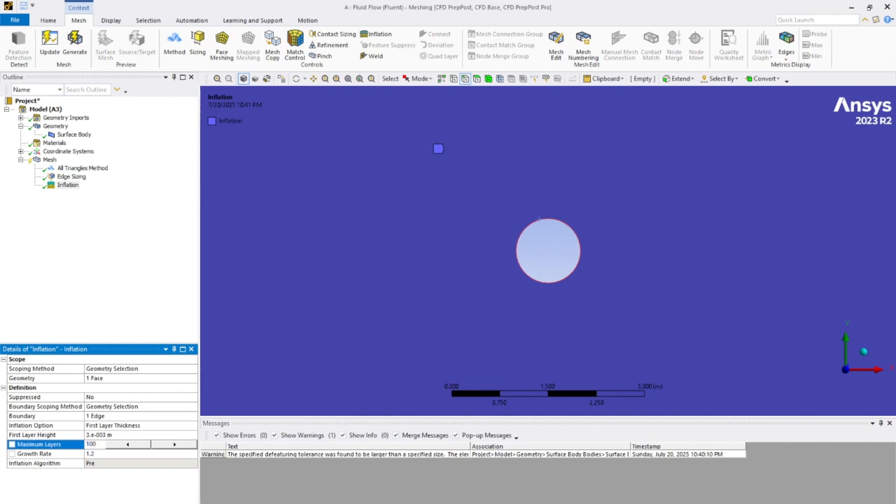
key("Return")
- Regenerate the mesh with the inflation layers and inspect the elements around the circle and across the domain
left_click(69, 56)
scroll(525, 248, "down", 3)
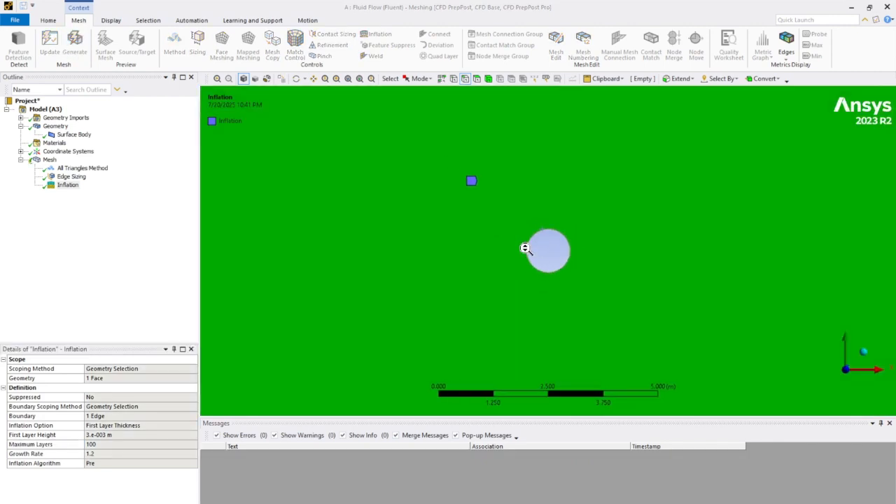
scroll(524, 249, "down", 2)
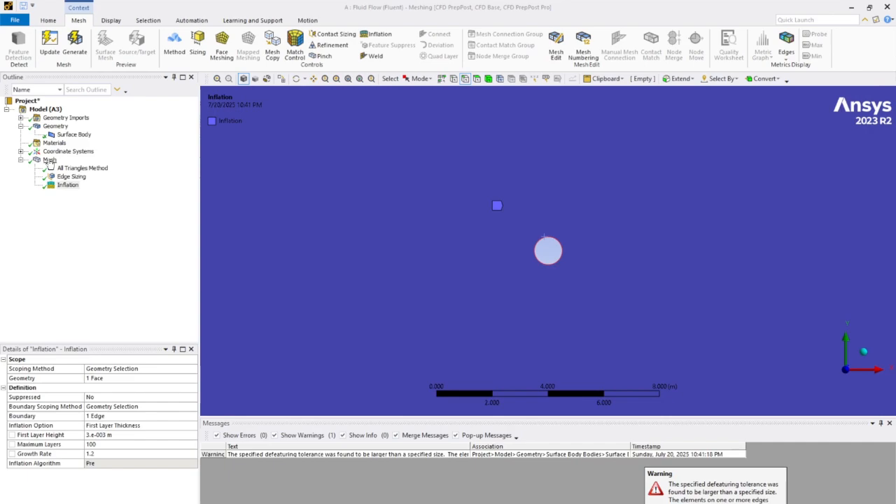
left_click(50, 160)
scroll(581, 260, "down", 5)
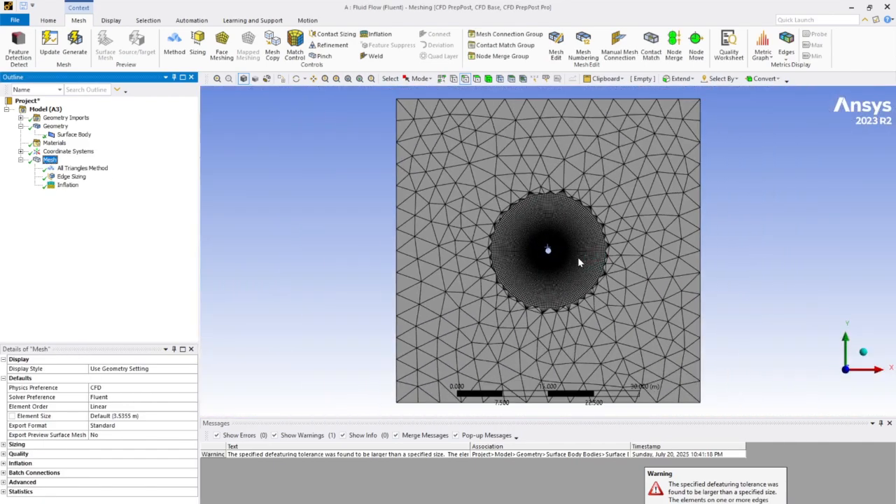
scroll(560, 252, "up", 5)
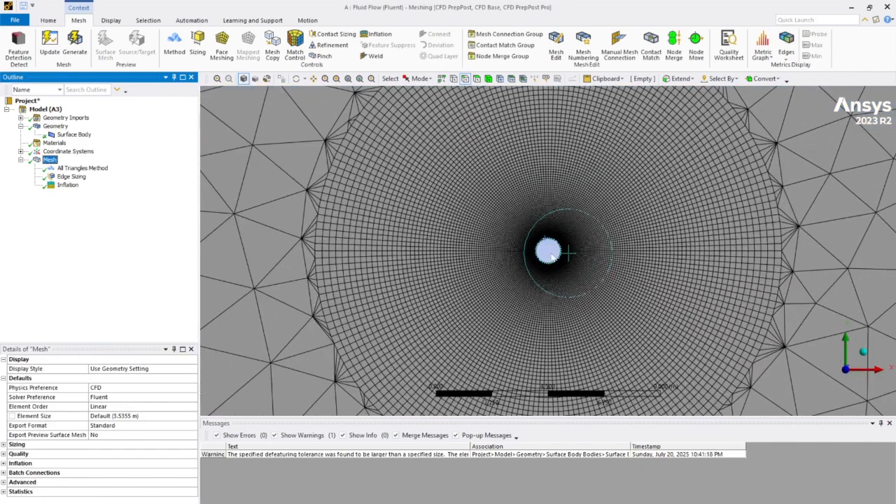
scroll(552, 253, "up", 10)
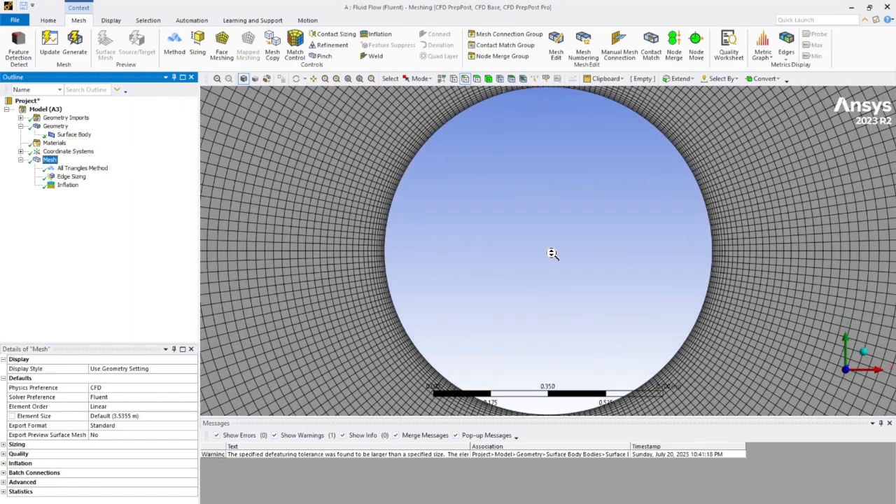
scroll(526, 261, "up", 4)
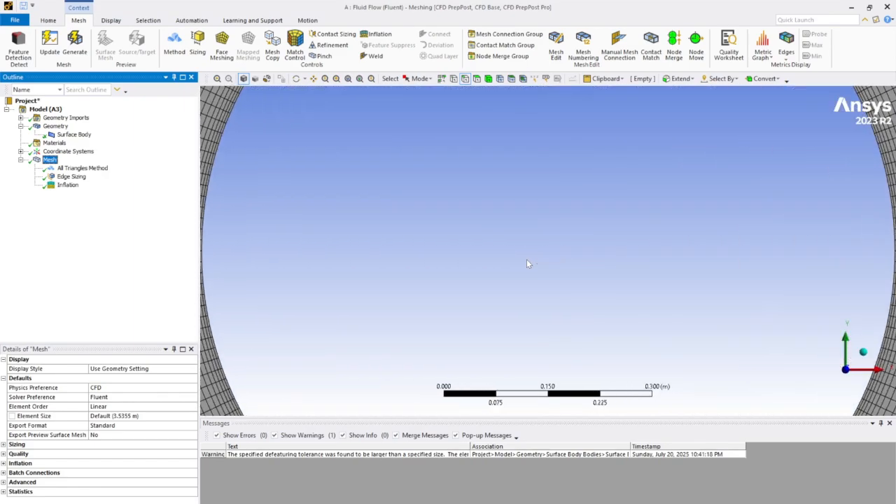
scroll(527, 260, "down", 4)
scroll(528, 263, "down", 8)
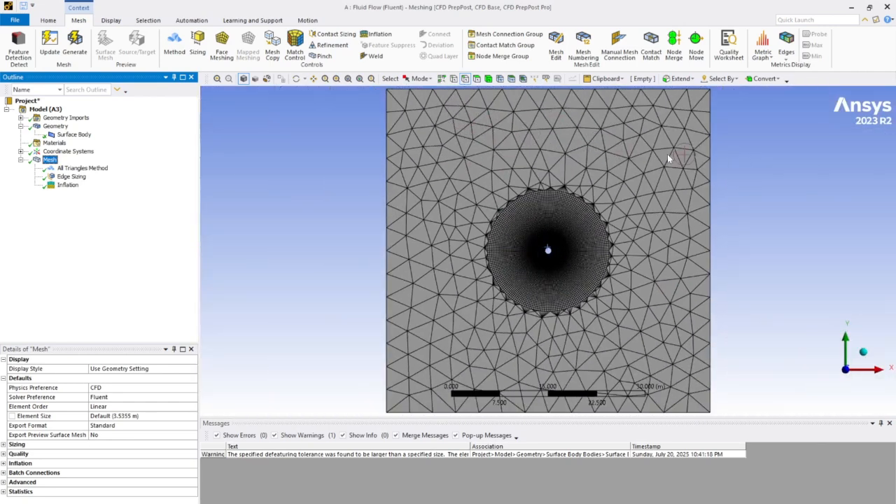
- Regenerate the mesh with a global element size of 0.12 m and inspect the elements around the inflation zone
left_click(55, 161)
left_click(120, 415)
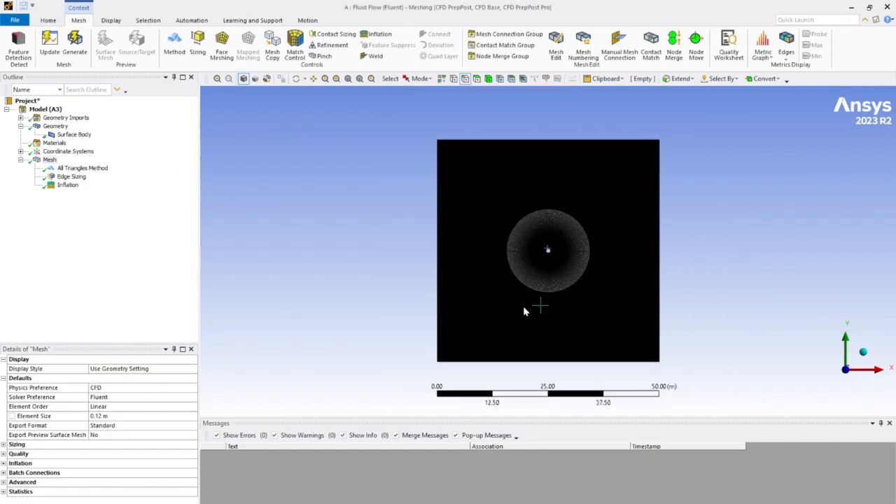
scroll(303, 282, "down", 5)
scroll(587, 193, "up", 5)
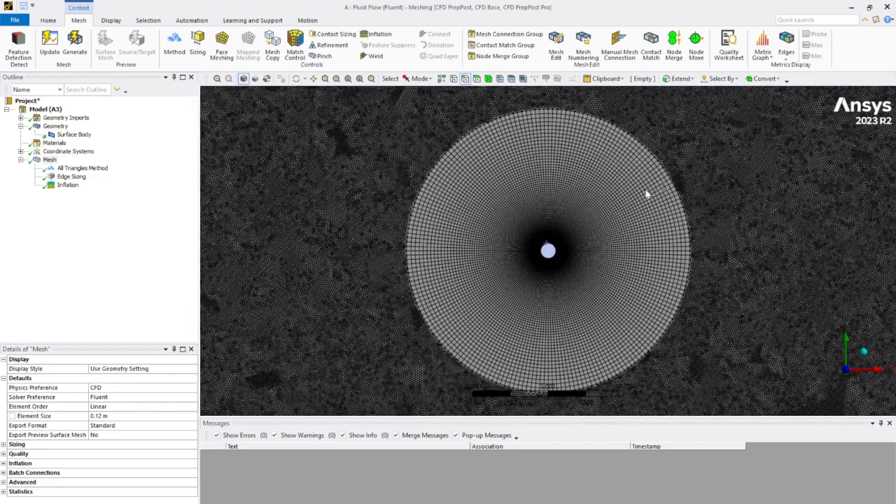
scroll(628, 197, "up", 3)
scroll(627, 197, "down", 6)
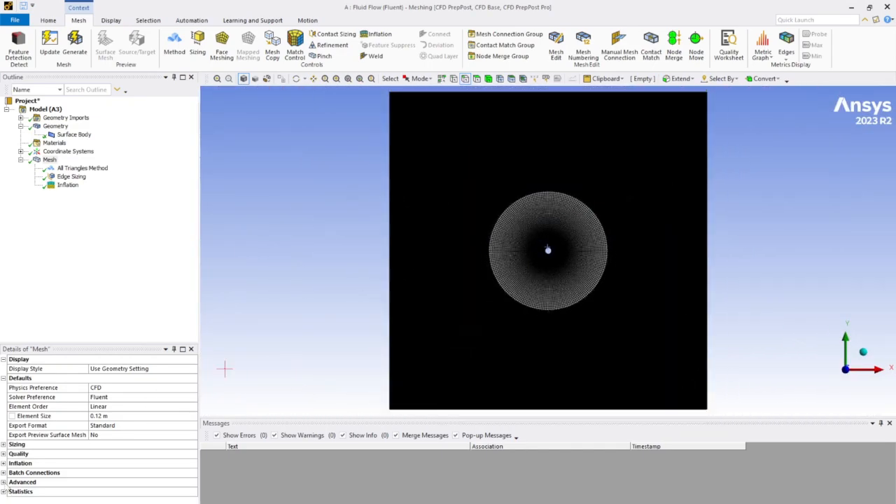
- Show the mesh's advanced settings and statistics, and examine the node count and the refined mesh around the circle
left_click(5, 483)
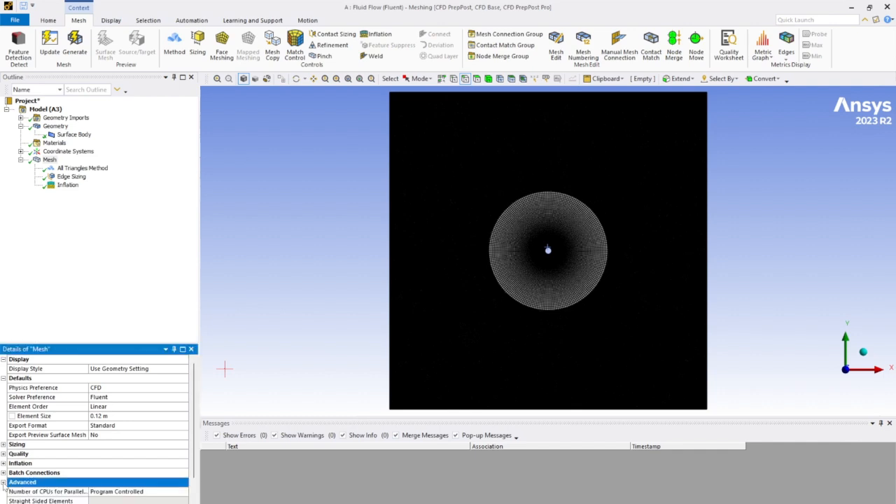
left_click(79, 500)
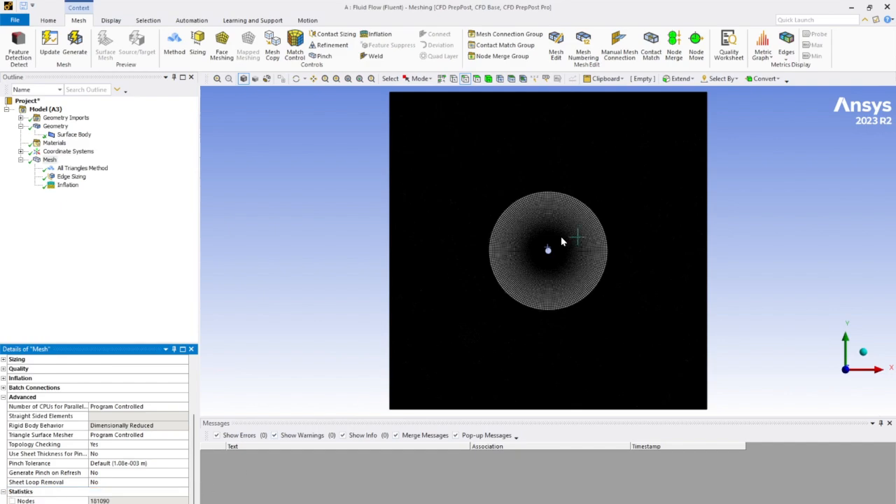
scroll(585, 242, "up", 1)
scroll(560, 245, "up", 6)
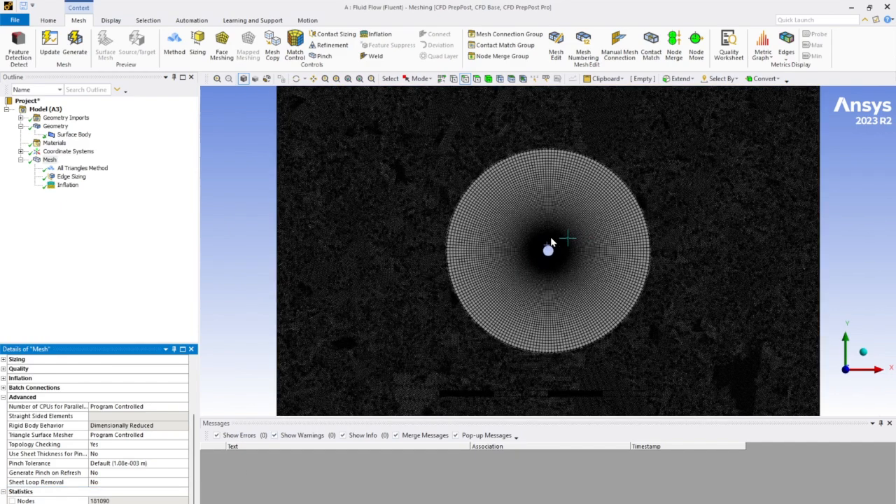
scroll(556, 251, "down", 2)
scroll(554, 250, "down", 5)
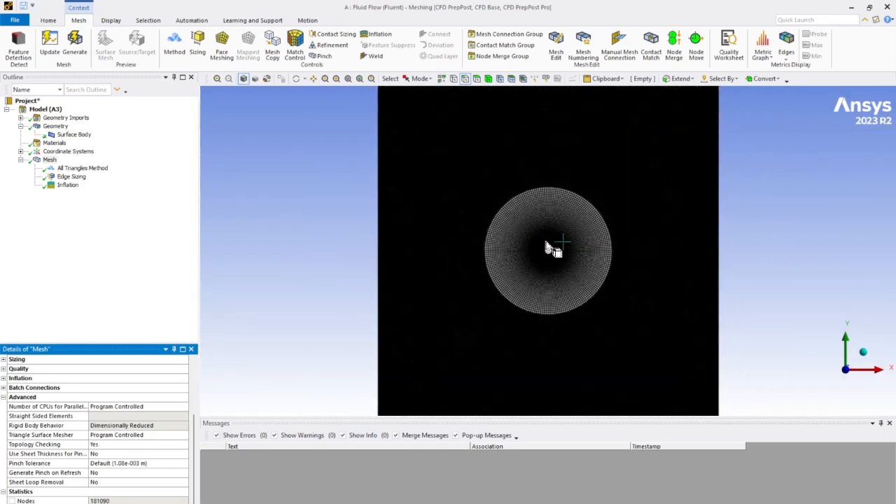
scroll(549, 251, "up", 3)
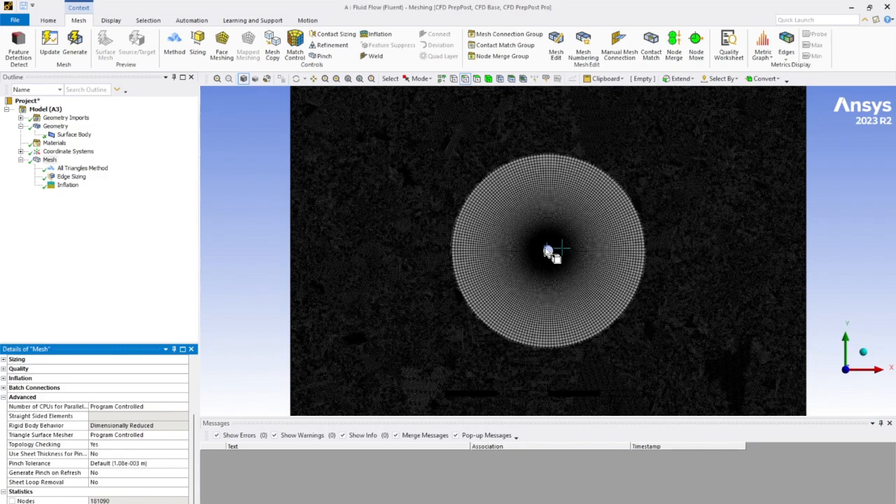
- Create a named selection "Inlet" from the left vertical edge of the square domain
scroll(546, 251, "down", 3)
scroll(545, 249, "down", 2)
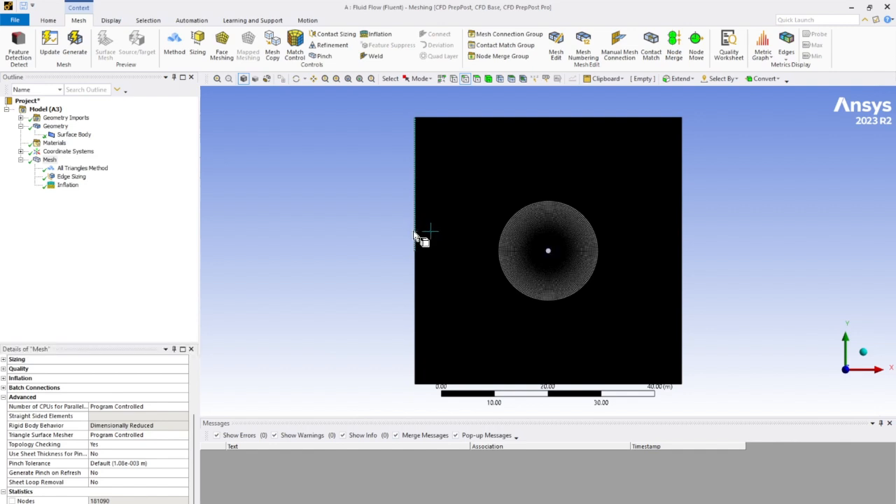
left_click(418, 265)
right_click(417, 265)
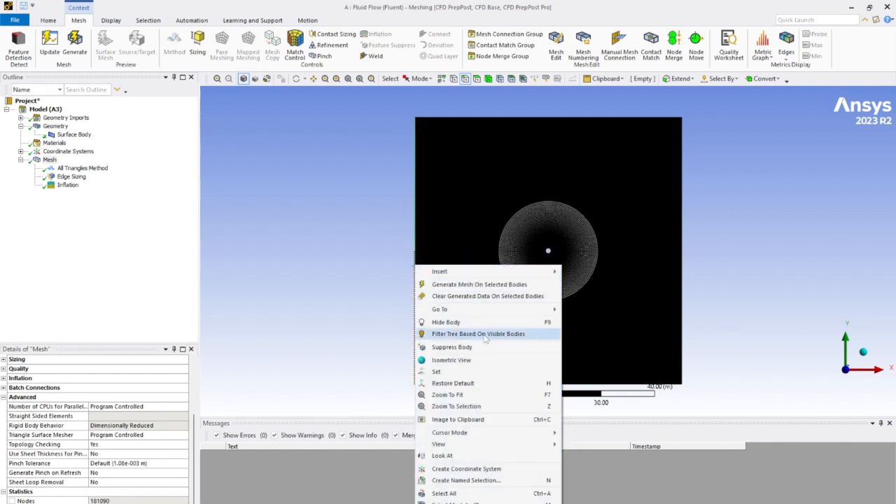
left_click(466, 480)
type("Inlet")
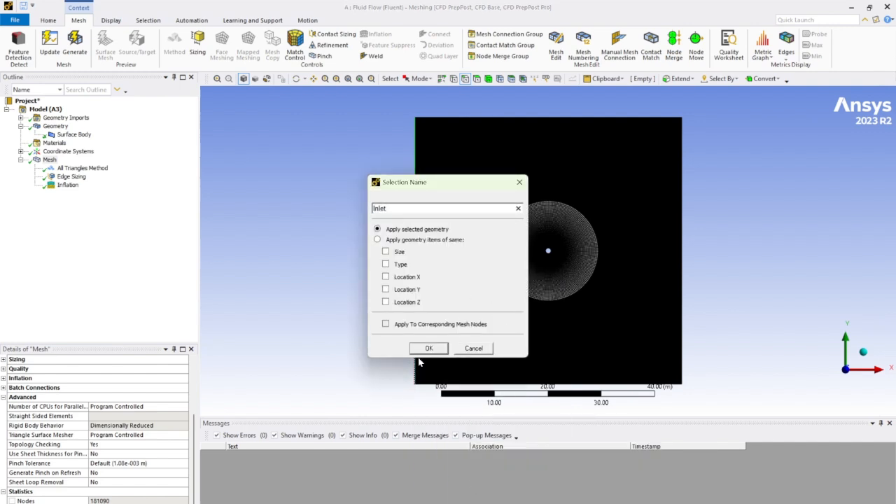
left_click(425, 348)
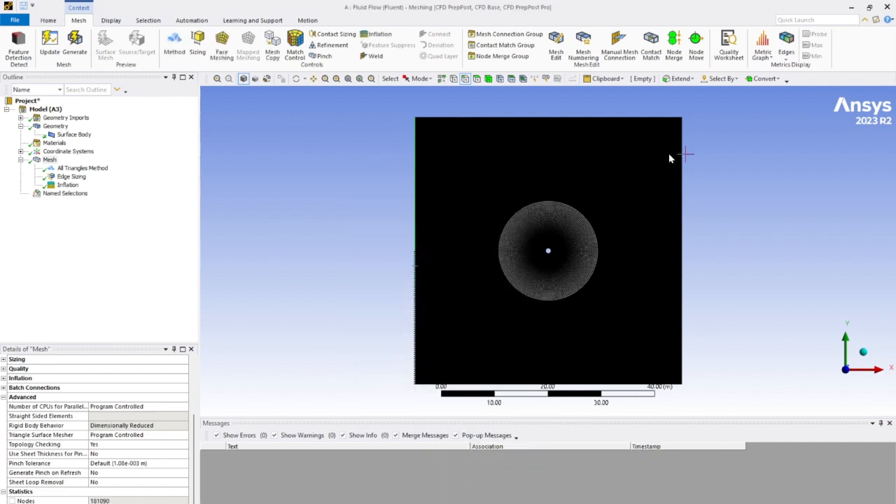
- Create a named selection "Outlet" from the right vertical edge of the square domain
right_click(682, 246)
left_click(732, 459)
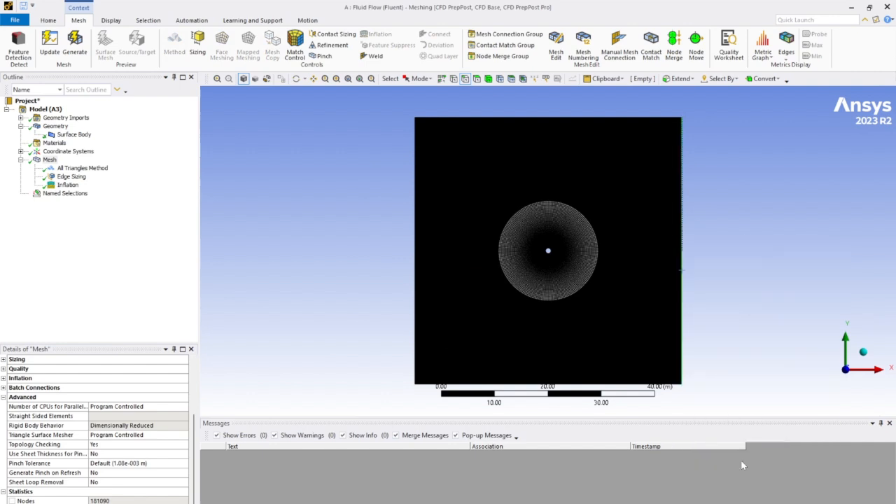
type("Outlet")
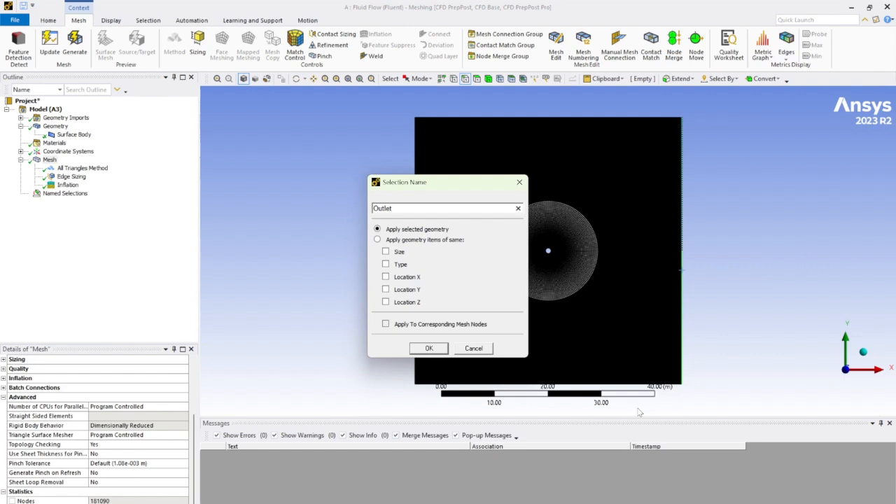
left_click(430, 349)
- Create a named selection "Symmetry" from the lower and upper horizontal edges of the square domain
left_click(564, 385)
left_click(593, 123)
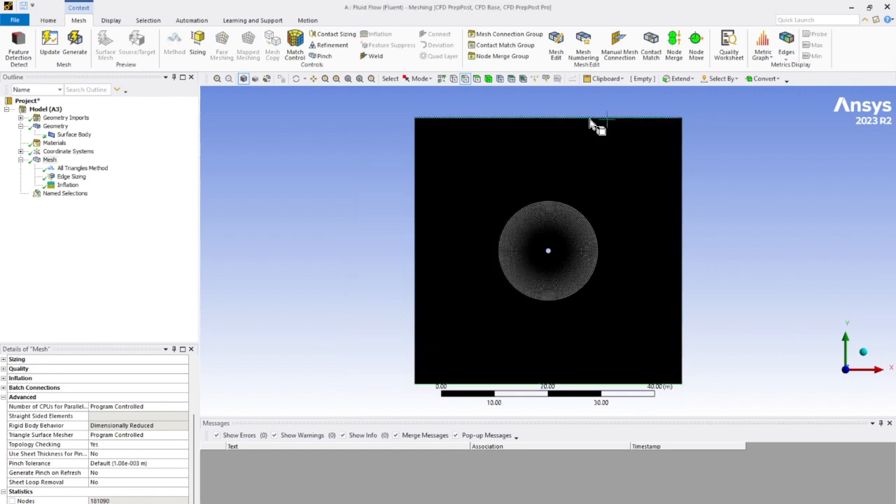
right_click(593, 123)
left_click(645, 340)
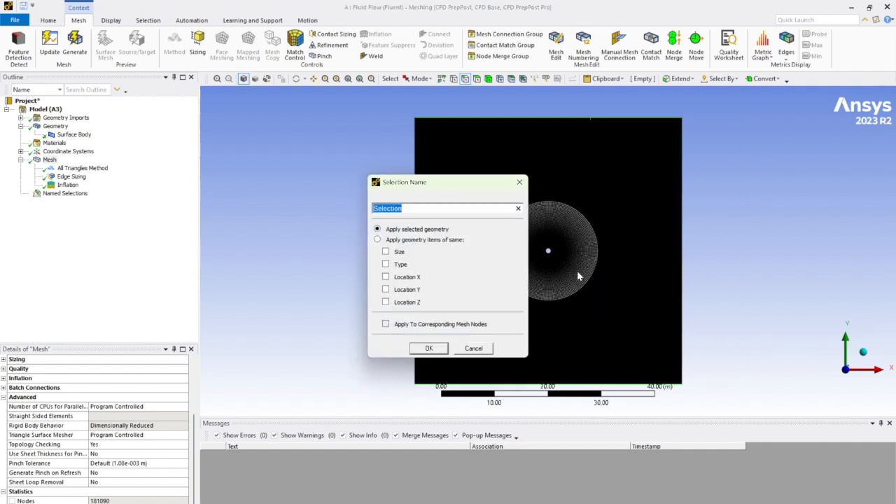
type("Symmetry")
left_click(434, 350)
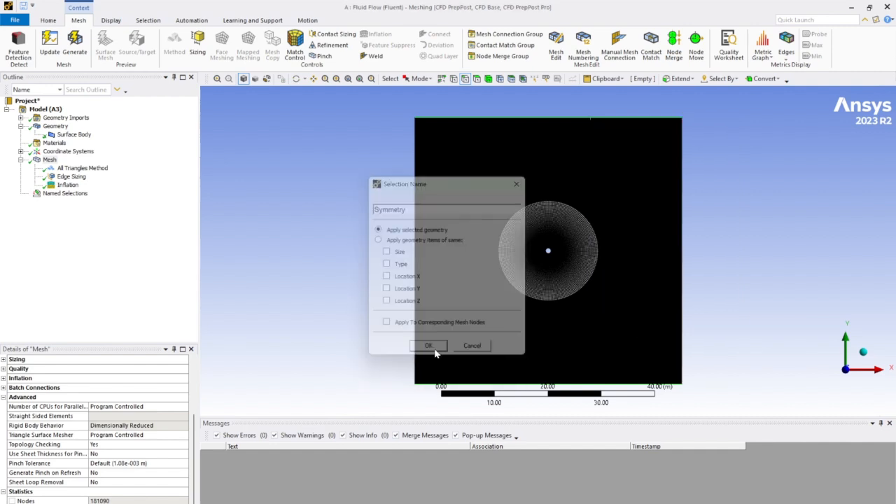
- Create a named selection "Cylinder" from the edge of the central circle and list all the named selections
scroll(554, 262, "up", 5)
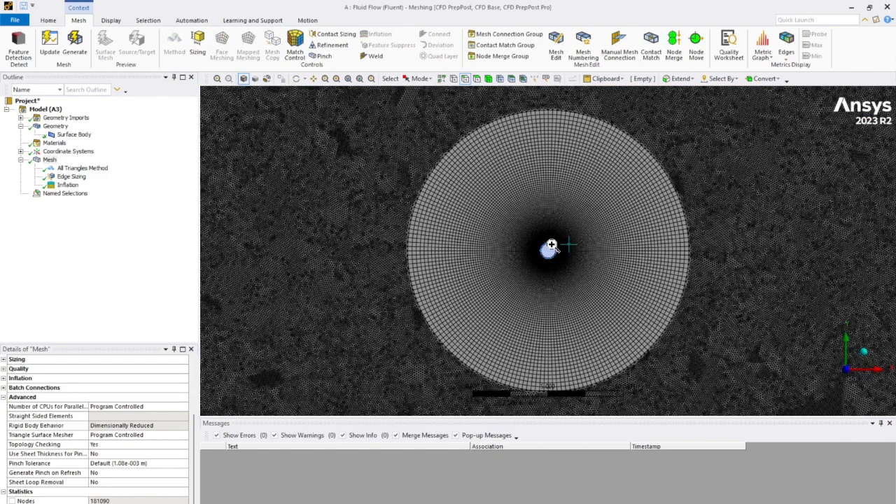
right_click(553, 247)
left_click(603, 460)
type("Cylinder")
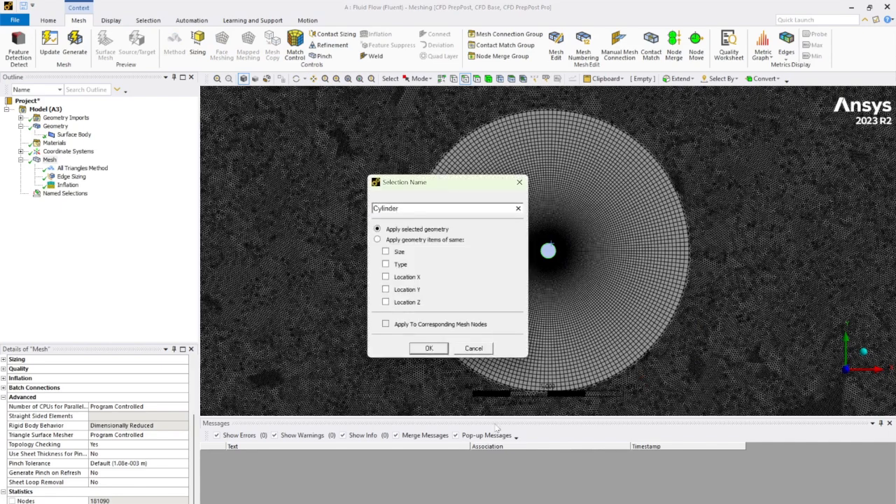
left_click(431, 352)
scroll(533, 256, "down", 3)
scroll(533, 259, "down", 2)
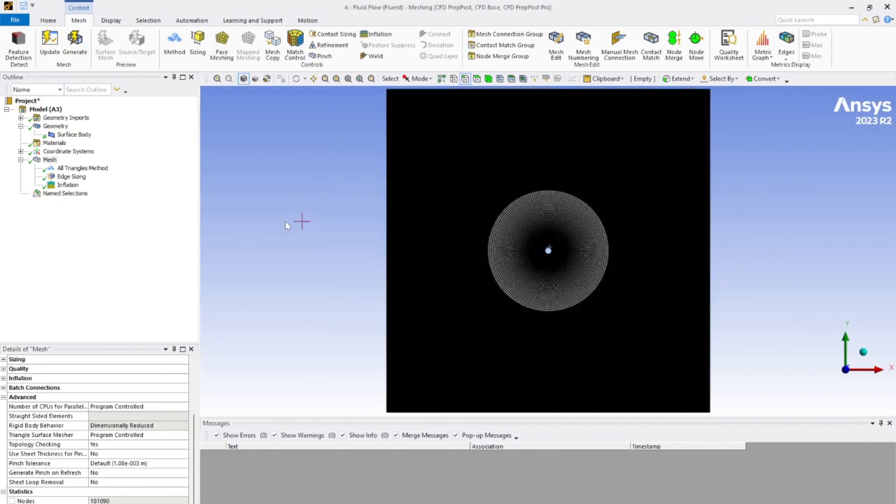
left_click(21, 193)
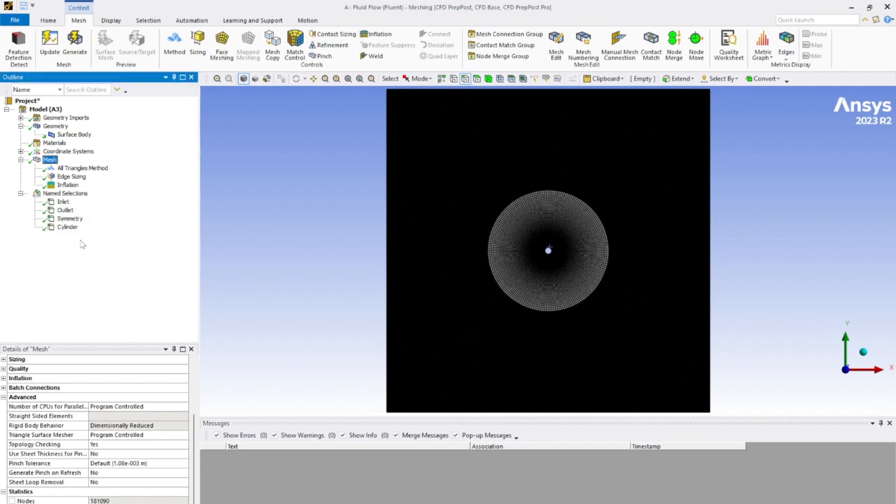
- Close the meshing editor, switch to Workbench and update the Mesh cell of the Fluid Flow (Fluent) system
left_click(888, 7)
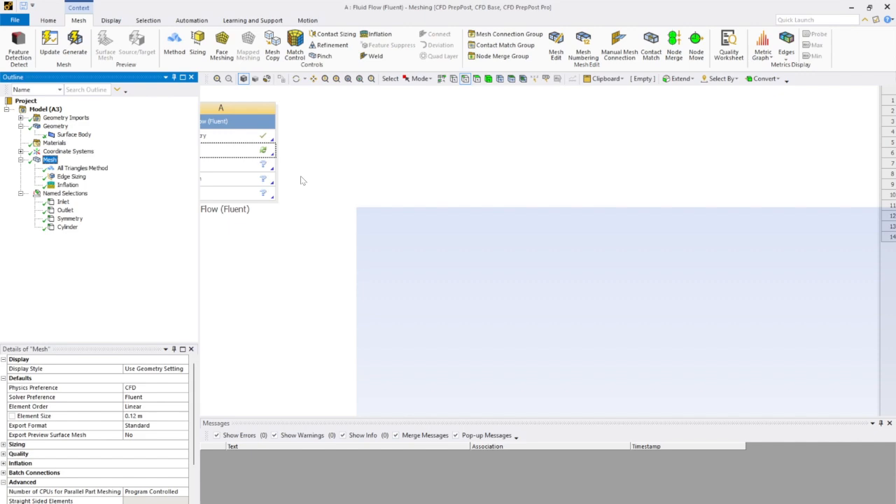
key("alt+Tab")
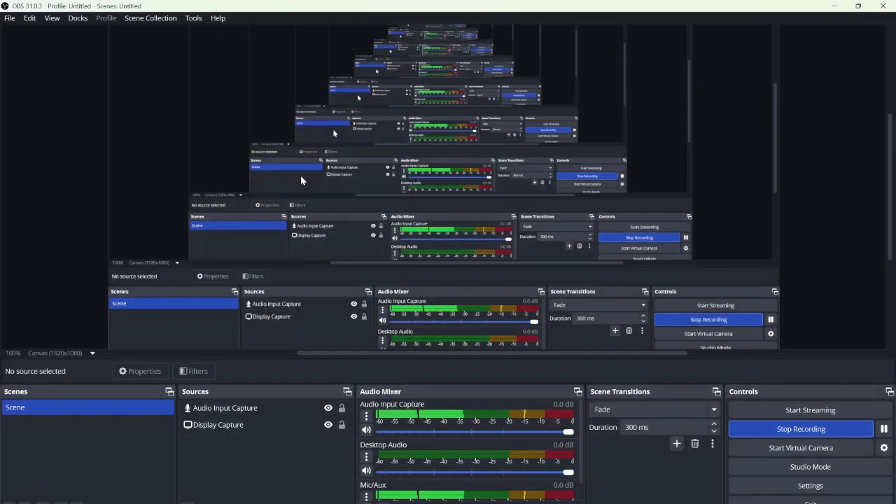
key("alt+Tab")
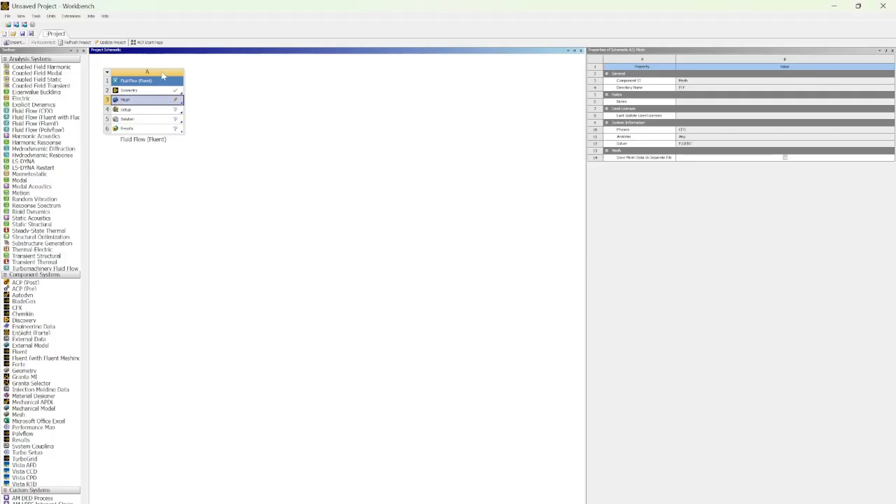
right_click(161, 99)
left_click(198, 137)
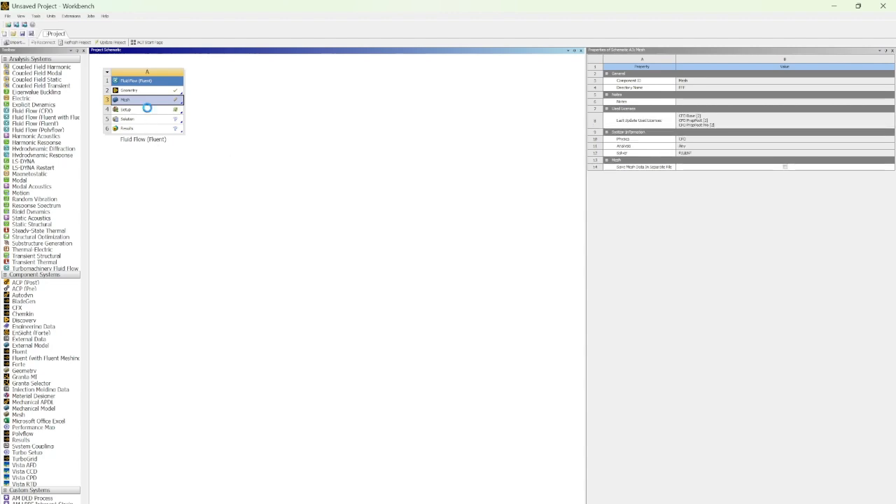
- Launch Fluent from the system's Setup cell with double precision and one solver process
double_click(149, 110)
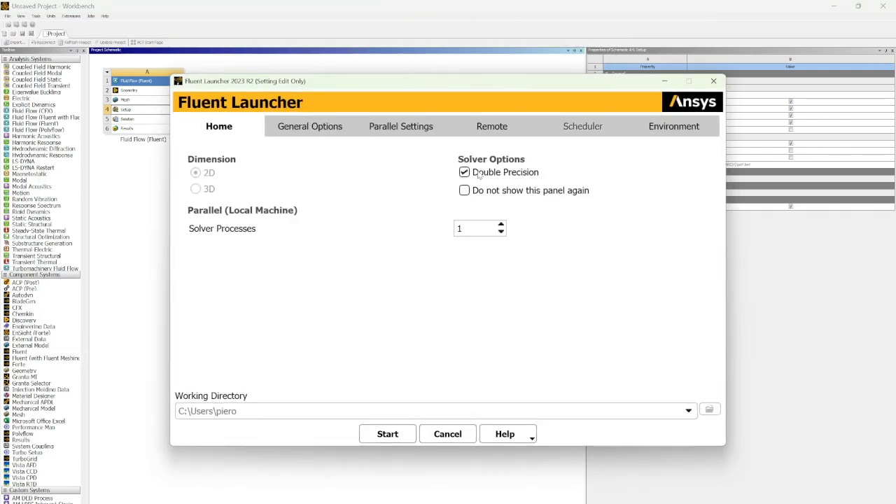
left_click(387, 434)
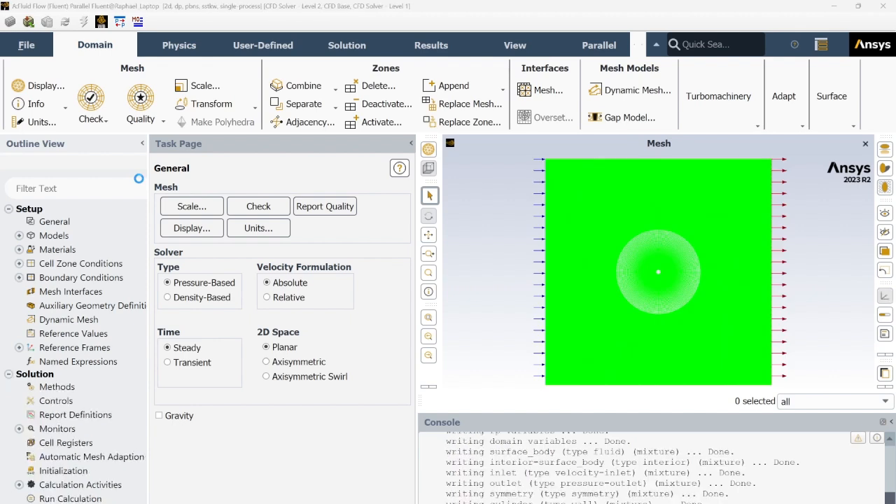
- Set the viscous model to Inviscid
left_click(19, 236)
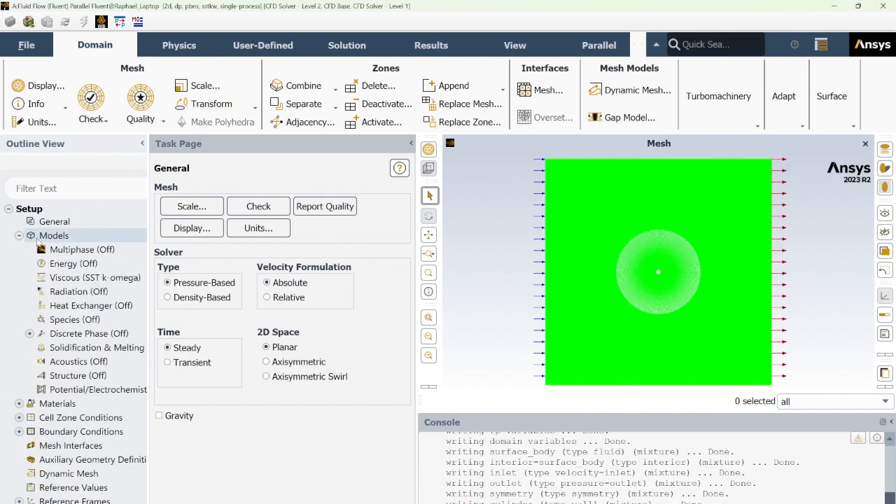
double_click(104, 278)
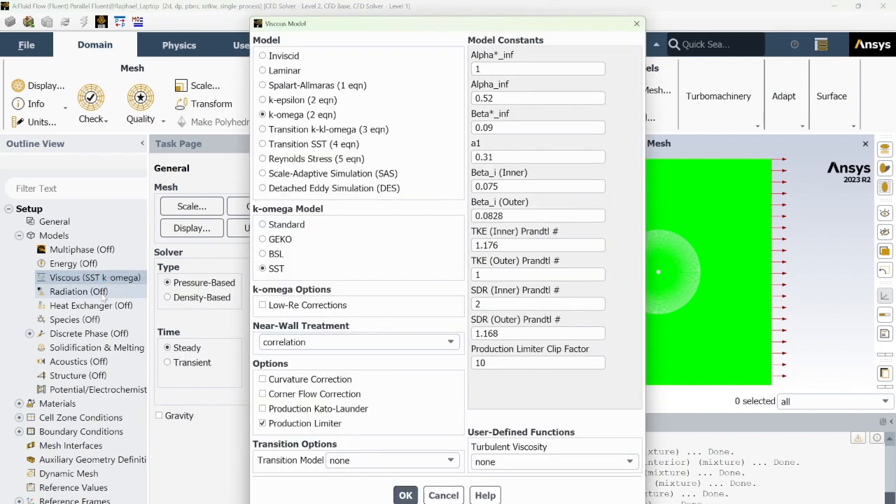
left_click(270, 57)
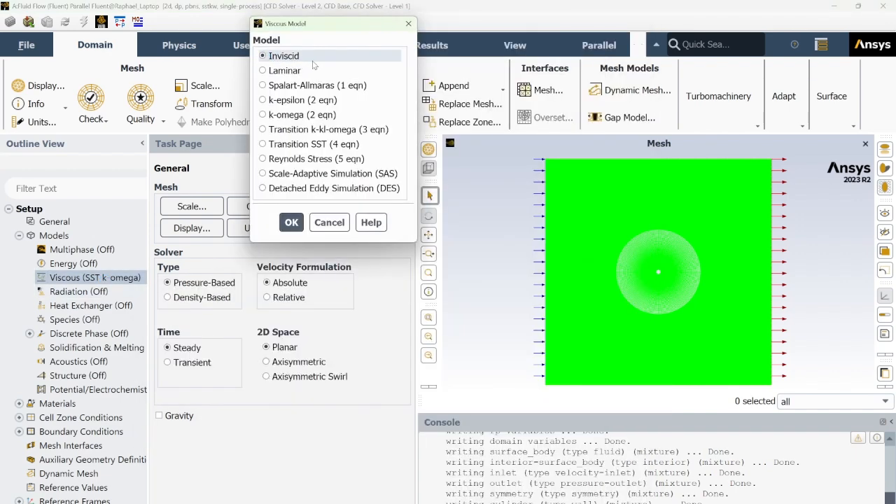
left_click(292, 223)
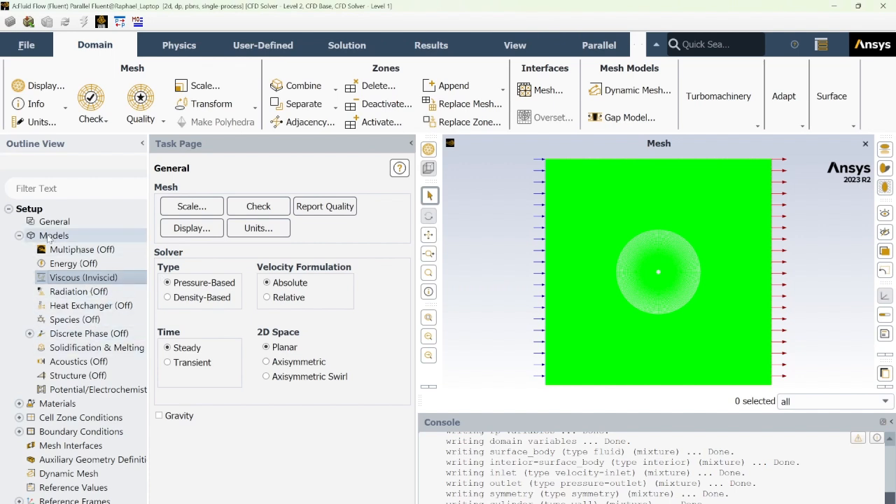
left_click(18, 236)
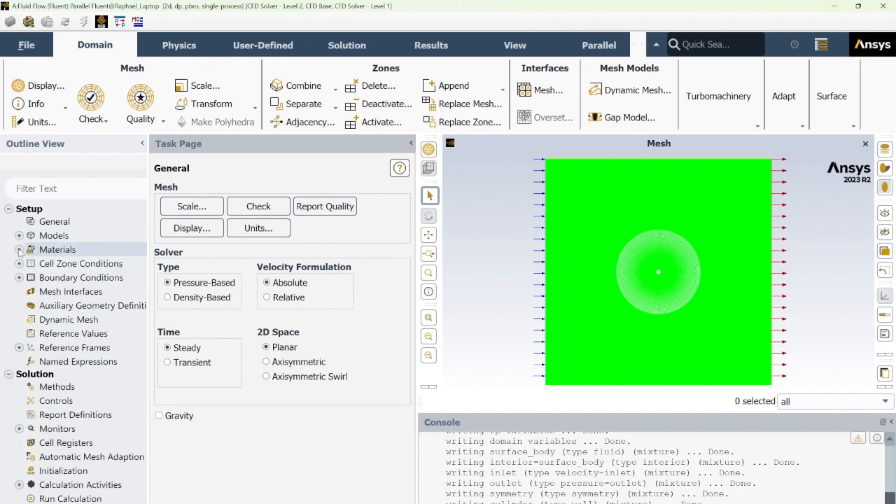
- Set the constant density of the fluid material air to 1 kg/m³
left_click(19, 250)
left_click(29, 264)
double_click(59, 277)
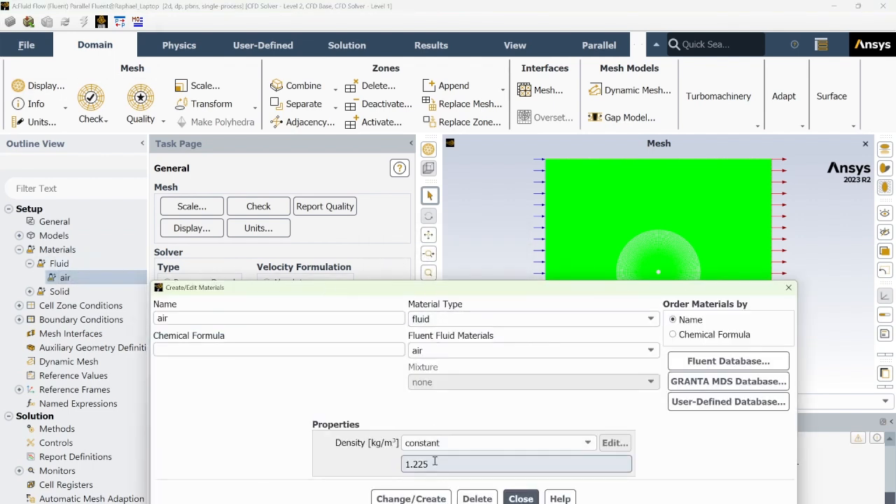
left_click(428, 497)
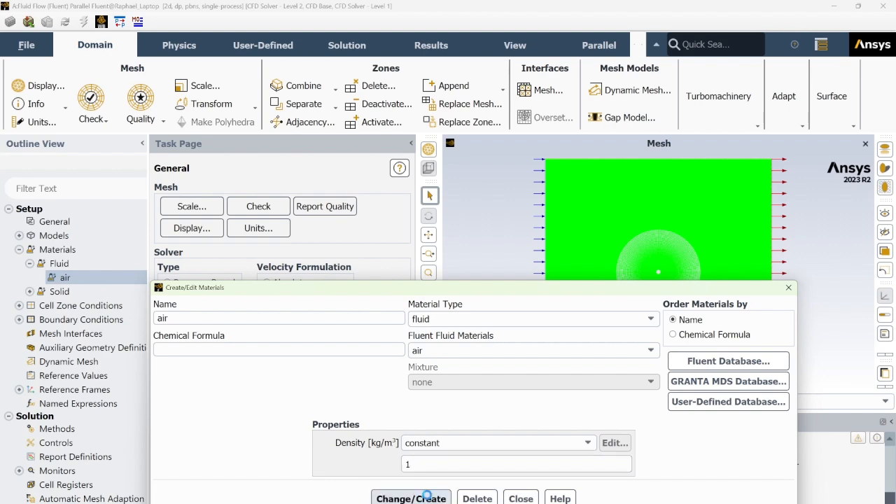
left_click(521, 498)
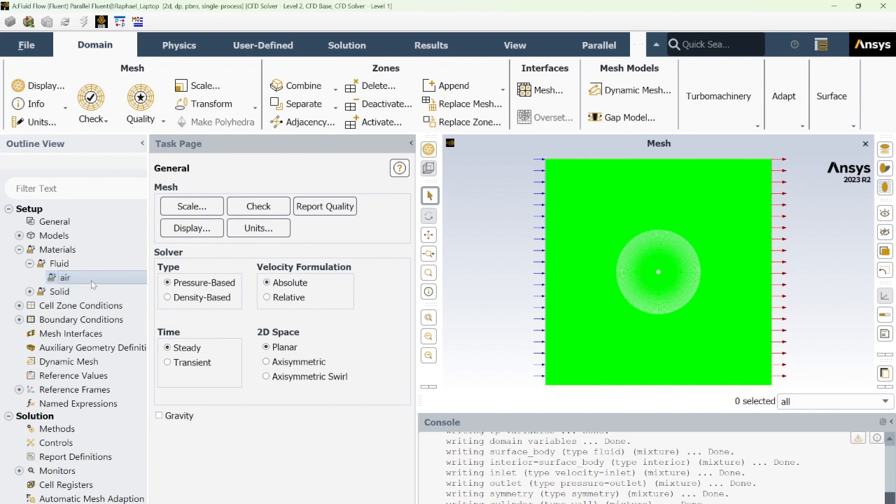
scroll(83, 270, "down", 2)
scroll(83, 270, "up", 1)
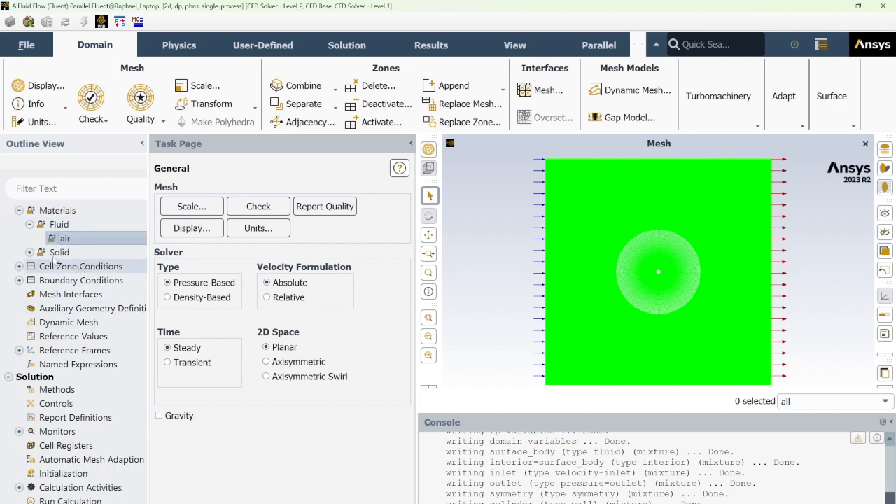
left_click(18, 211)
- Set the velocity magnitude of the inlet boundary condition to 5 m/s, normal to the boundary
left_click(19, 238)
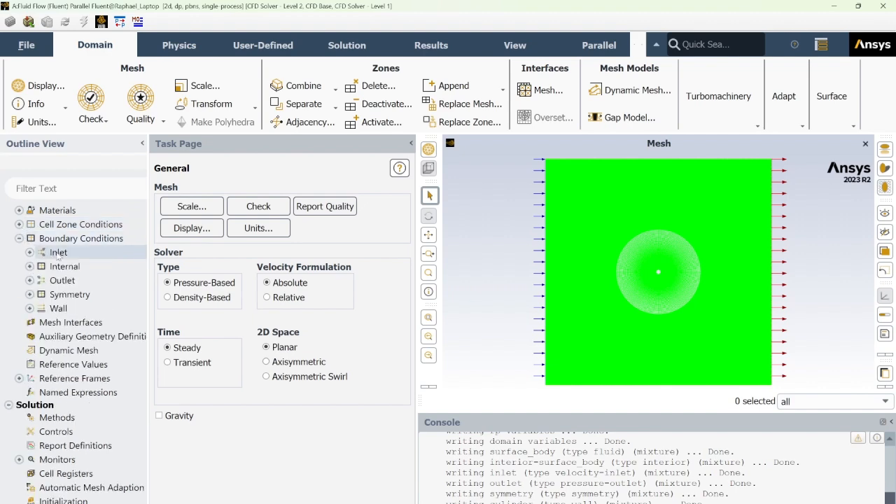
left_click(30, 252)
double_click(104, 269)
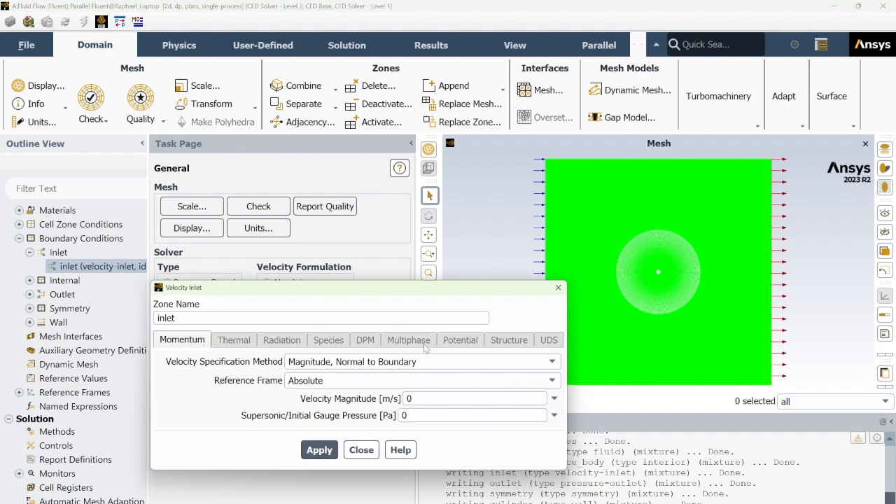
key("BackSpace")
type("5")
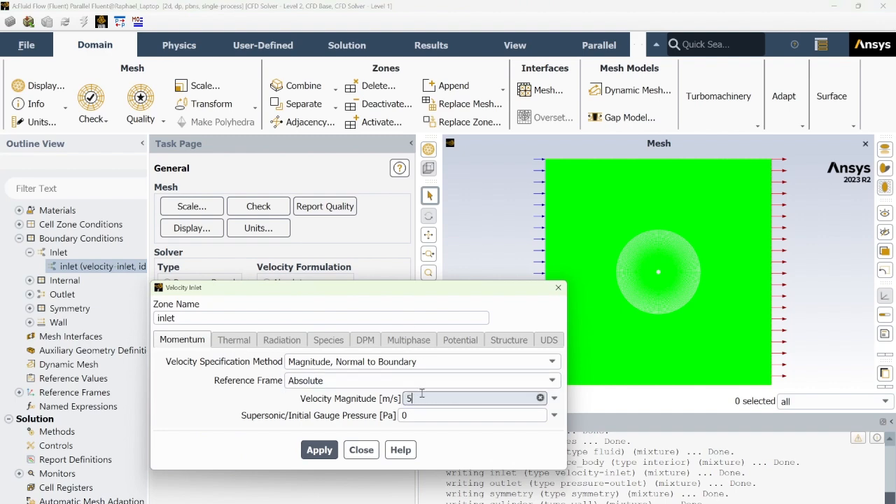
left_click(319, 449)
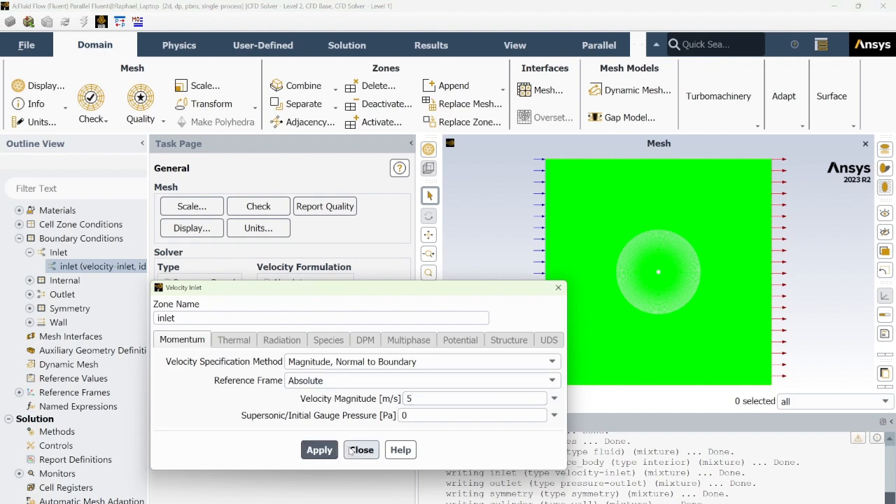
left_click(350, 450)
- Enable Prevent Reverse Flow for the pressure outlet boundary condition
left_click(30, 294)
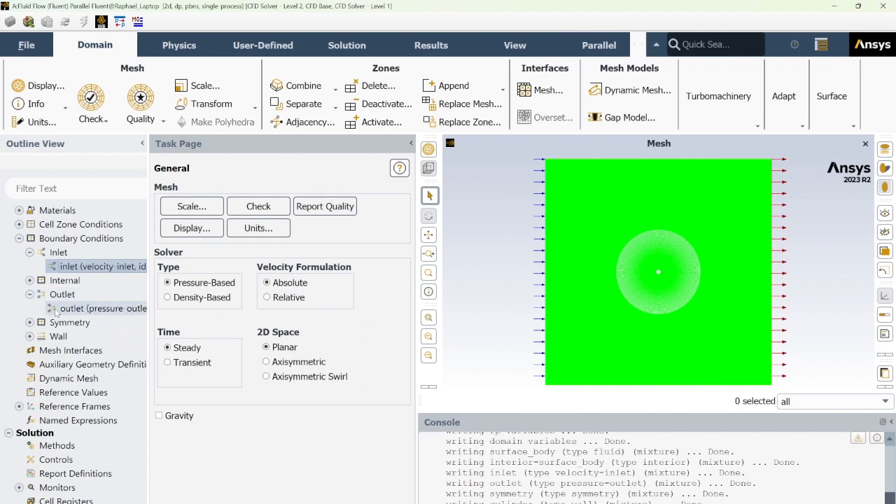
double_click(56, 312)
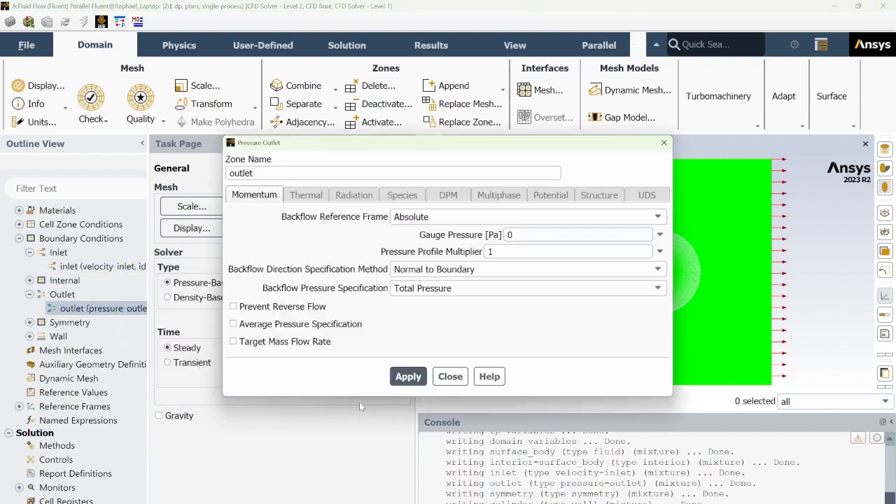
left_click(295, 306)
left_click(392, 319)
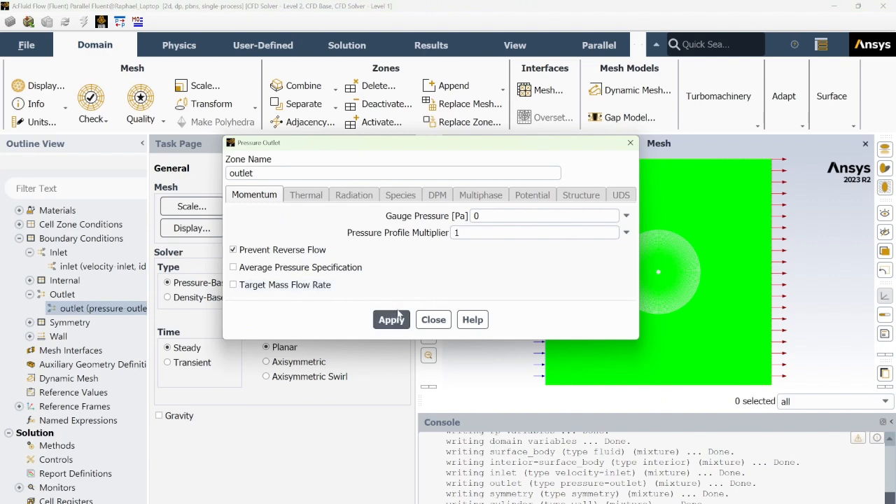
left_click(433, 319)
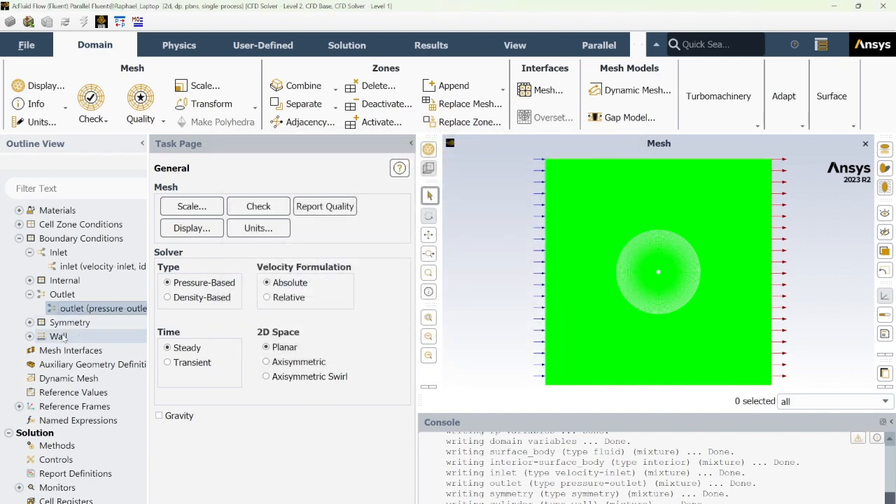
- Compute the reference values from the inlet and check the reference area and depth
left_click(50, 393)
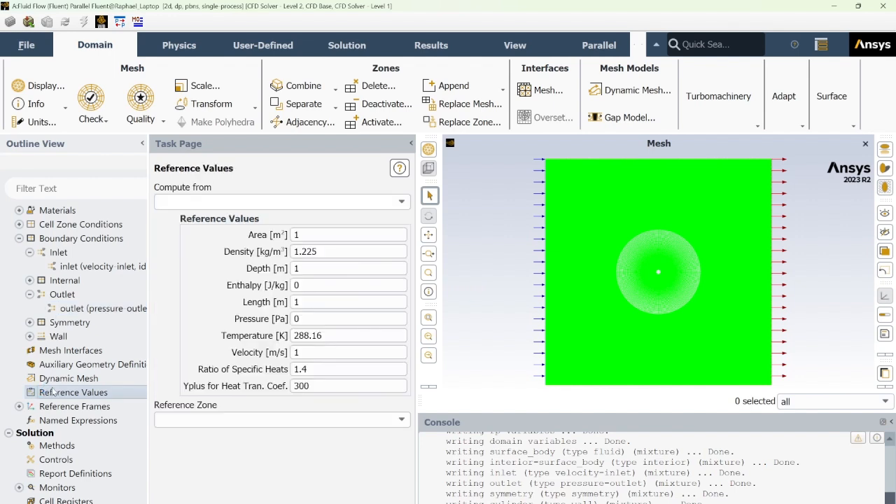
left_click(402, 201)
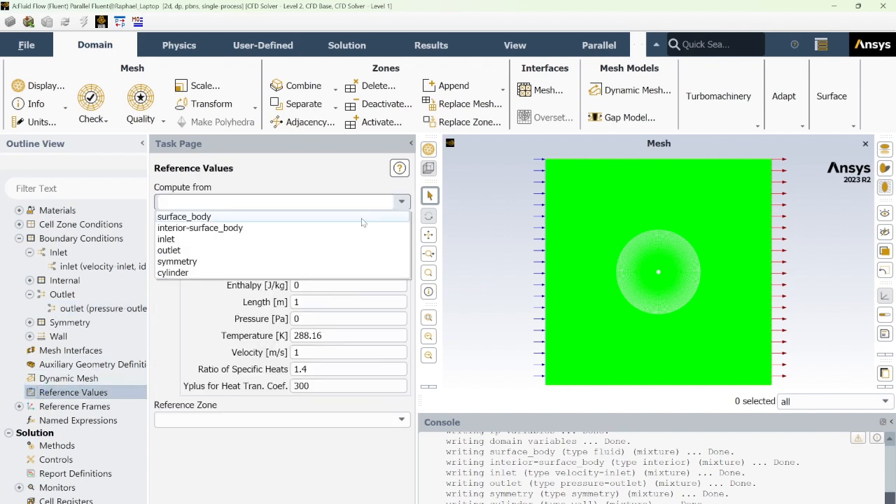
left_click(186, 240)
left_click_drag(299, 235, 289, 237)
left_click_drag(301, 267, 293, 268)
left_click(300, 265)
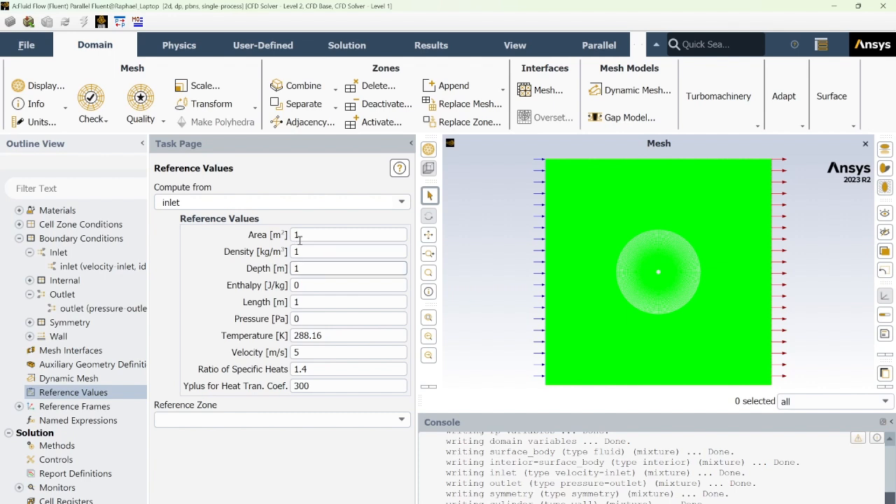
- Set the pressure-velocity coupling scheme to SIMPLE and the pressure spatial discretization to PRESTO!
left_click(308, 236)
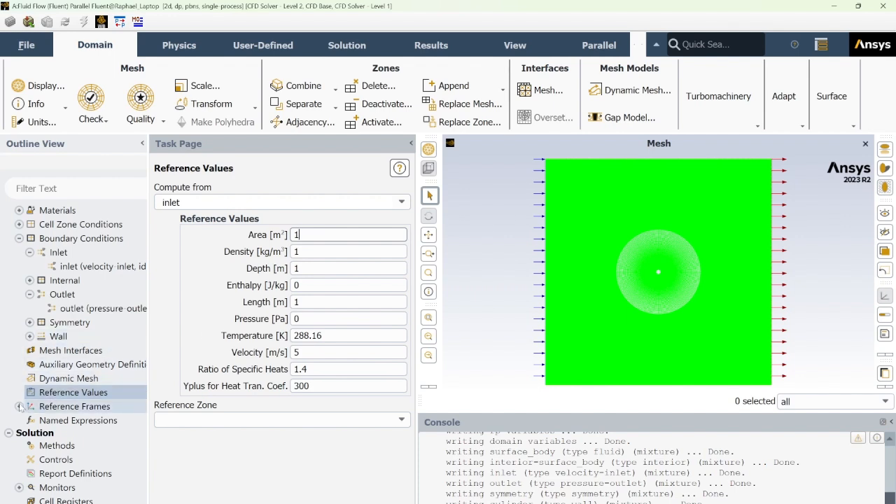
left_click(76, 447)
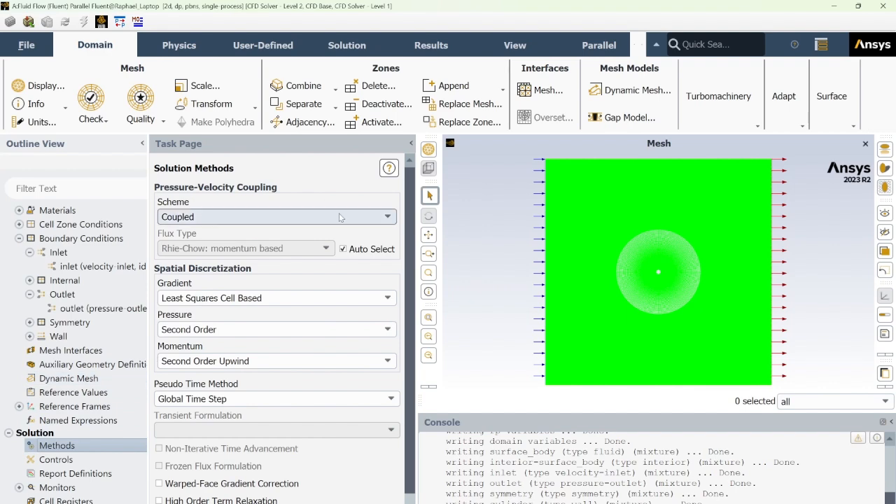
left_click(339, 217)
left_click(213, 231)
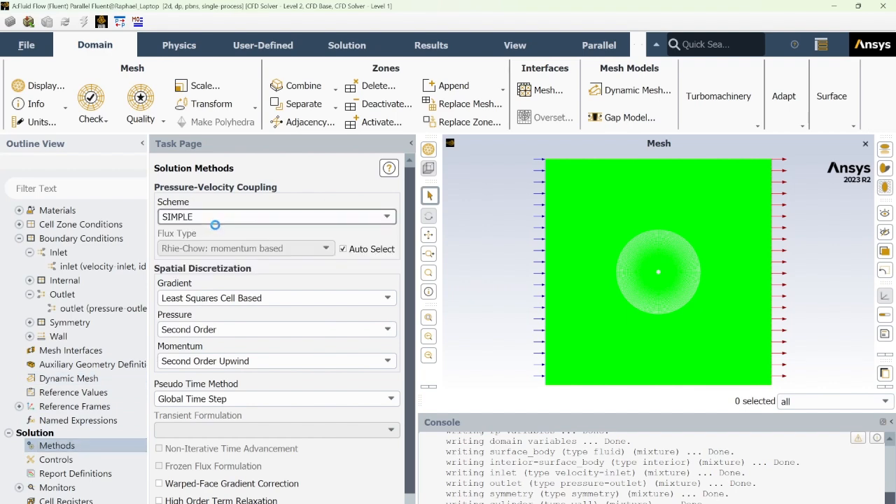
left_click(185, 329)
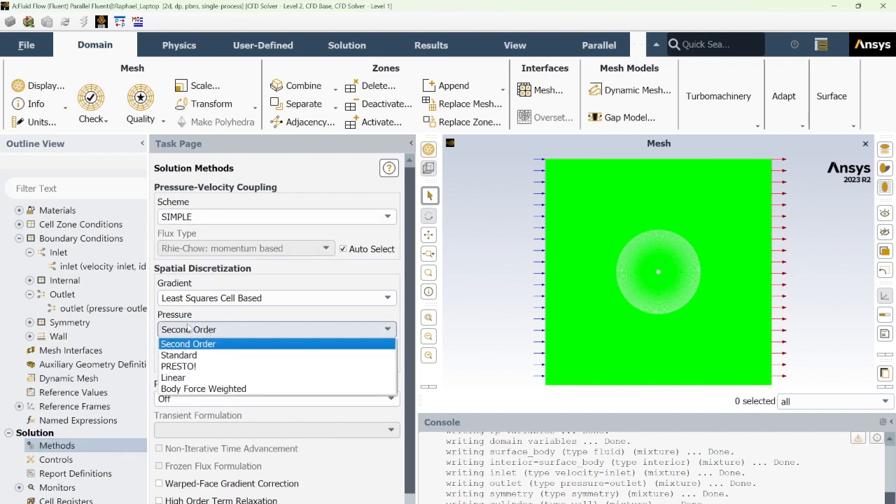
left_click(197, 366)
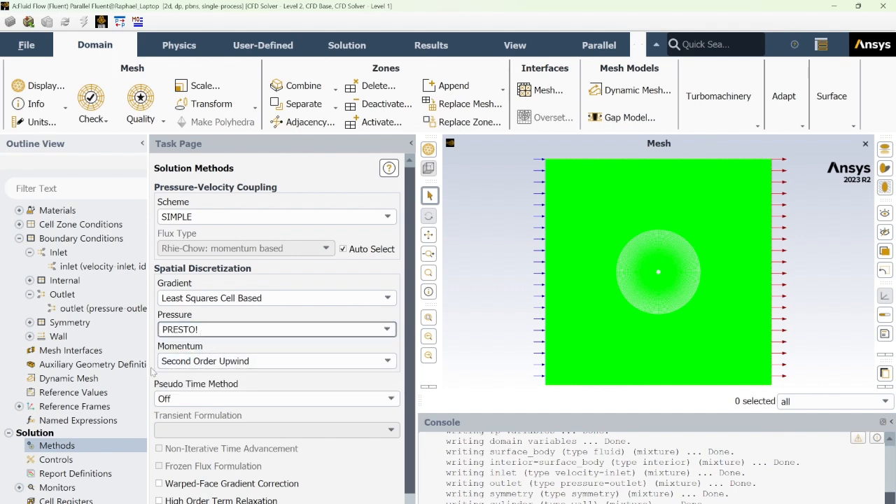
- Review the under-relaxation factors in the solution controls and check the report definitions
scroll(105, 423, "down", 2)
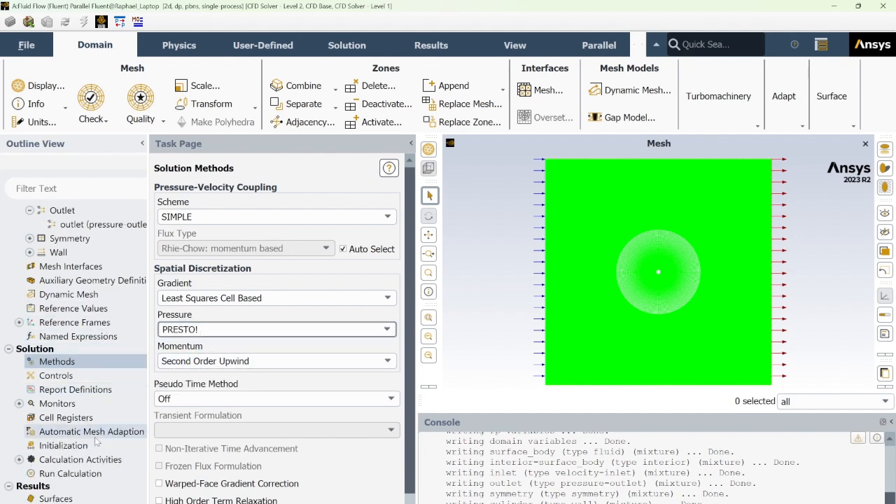
left_click(95, 377)
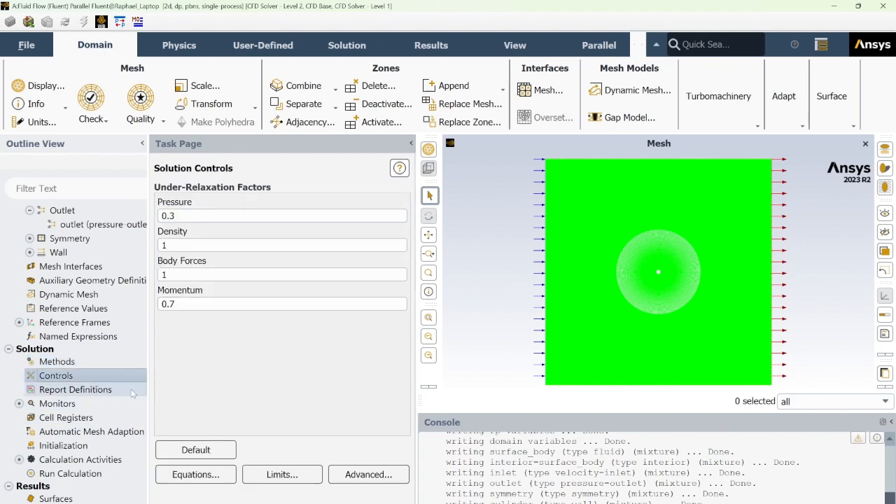
double_click(75, 390)
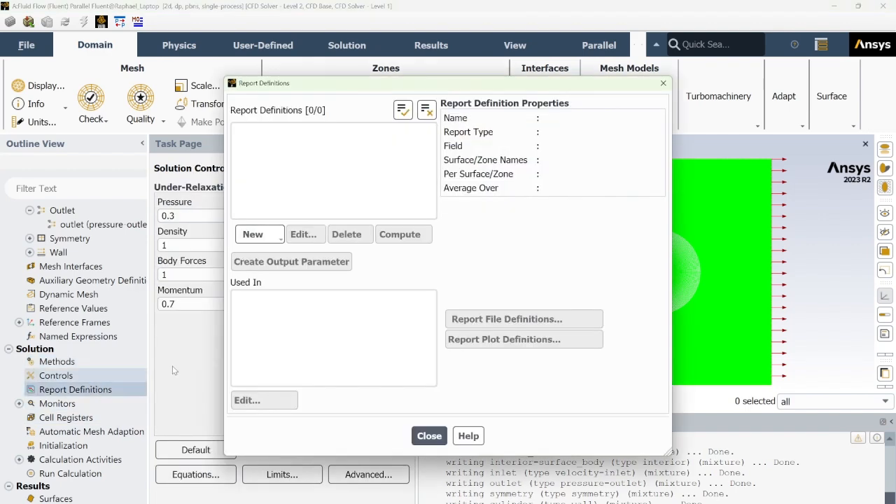
left_click(429, 435)
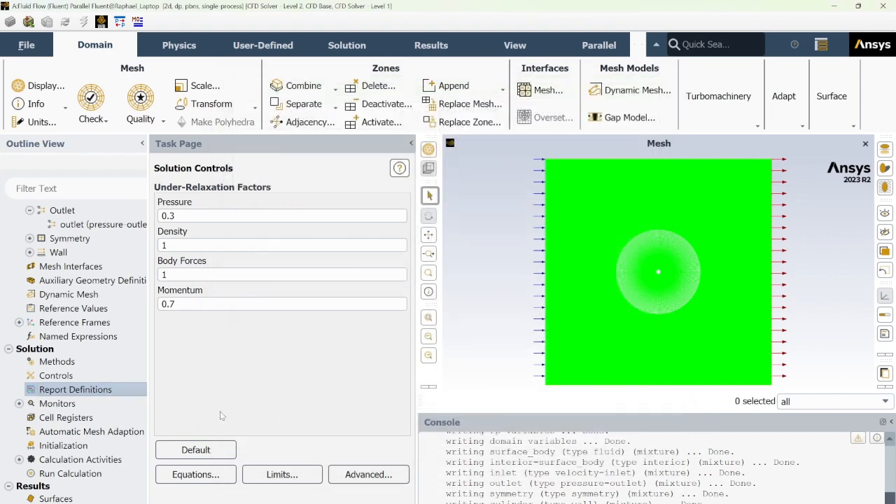
- Check the absolute convergence criteria for continuity, x-velocity and y-velocity in the residual monitors
left_click(20, 404)
double_click(67, 417)
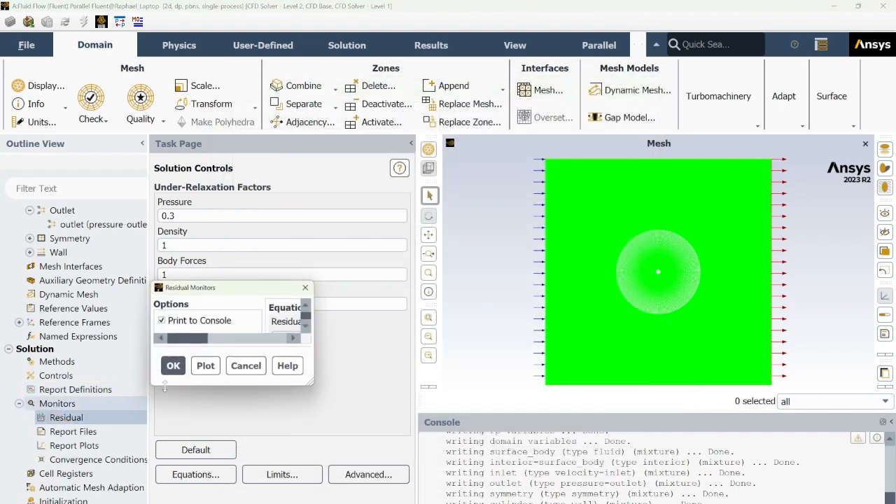
left_click(640, 197)
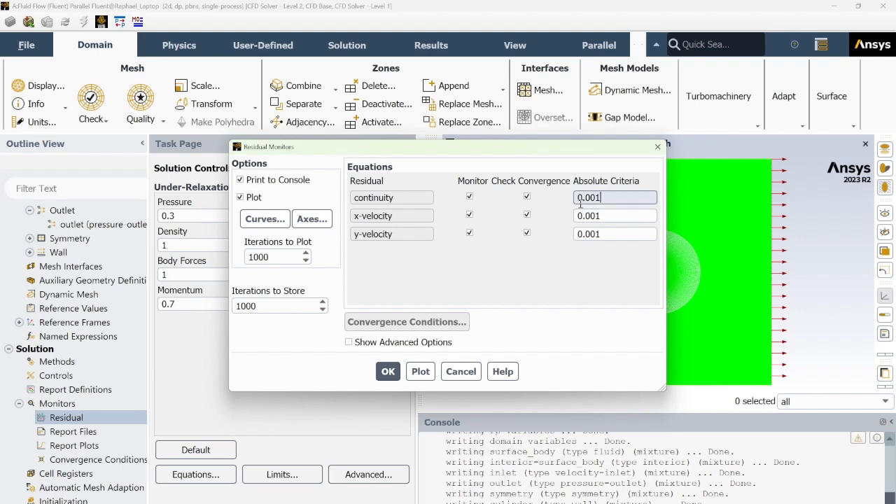
left_click_drag(601, 199, 570, 198)
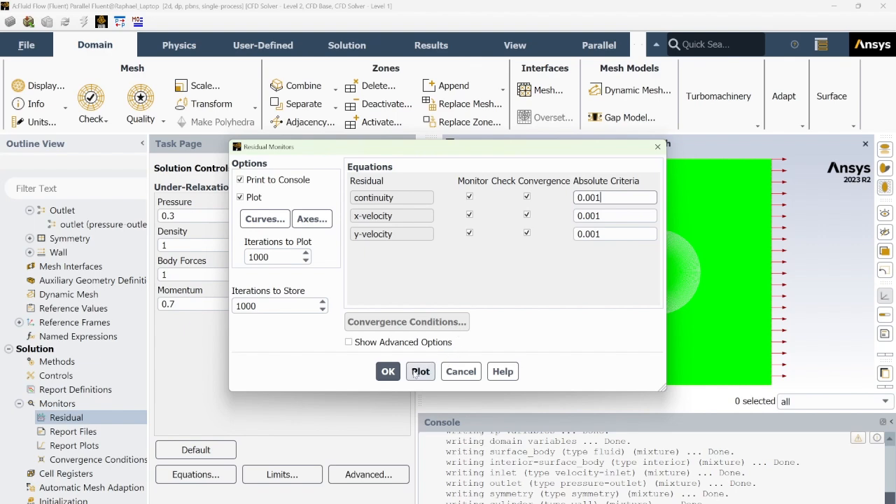
left_click(449, 371)
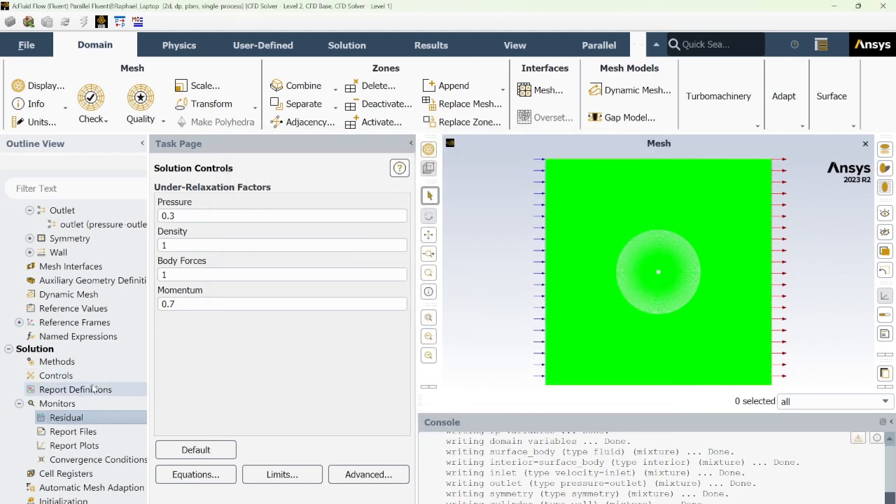
- Initialize the solution with the Hybrid Initialization method
scroll(93, 390, "down", 2)
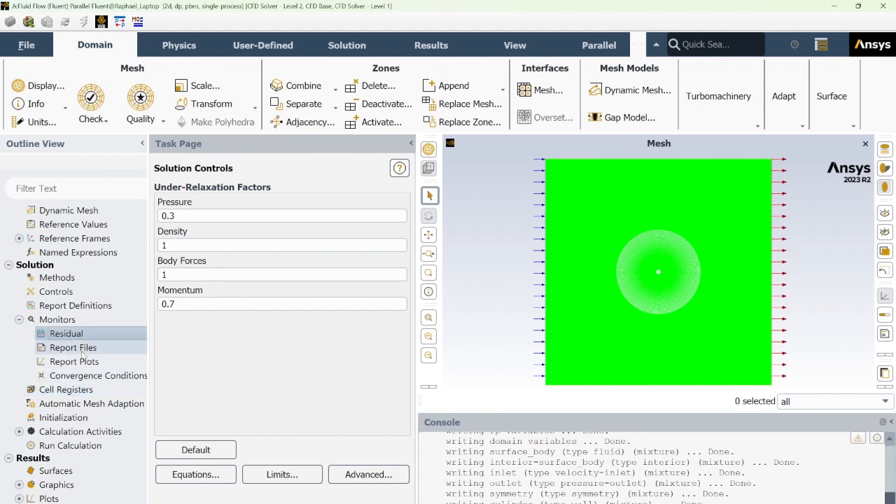
double_click(84, 417)
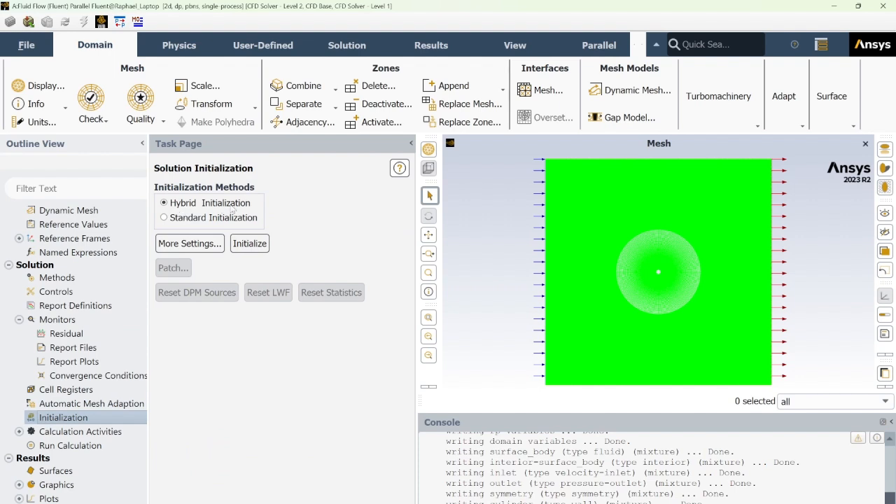
left_click(249, 244)
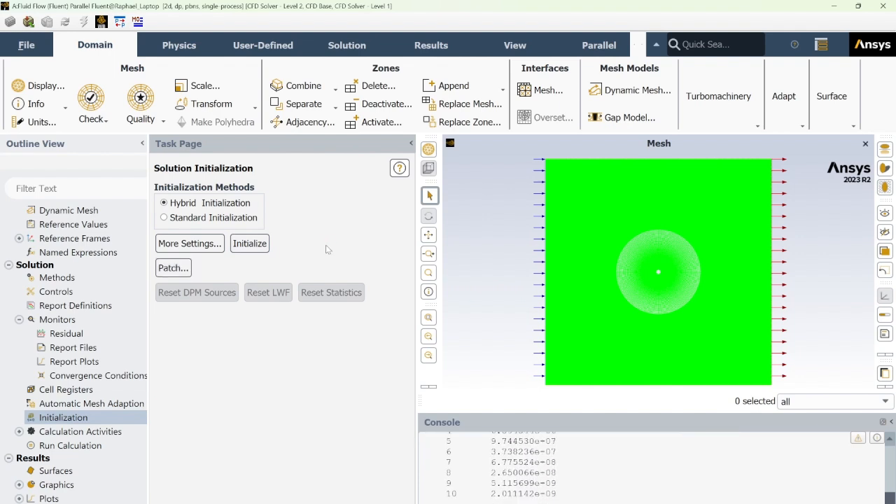
- Set the number of iterations to 200 and run the calculation
left_click(83, 445)
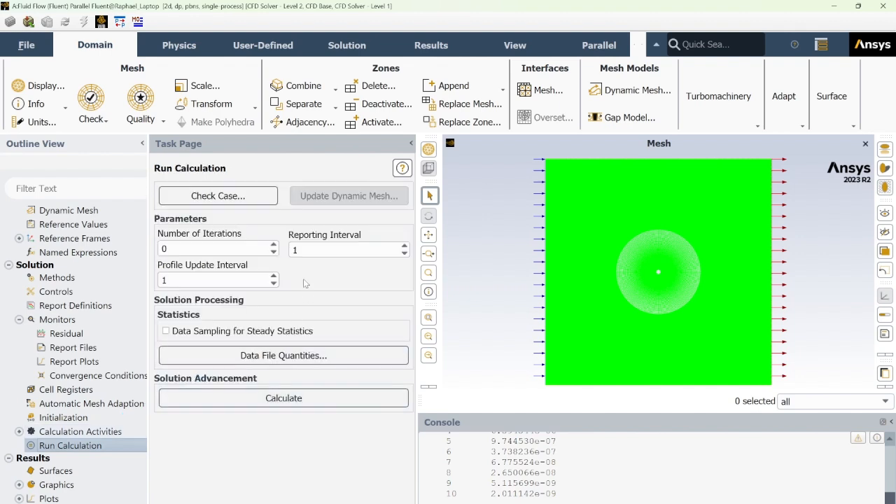
left_click(162, 249)
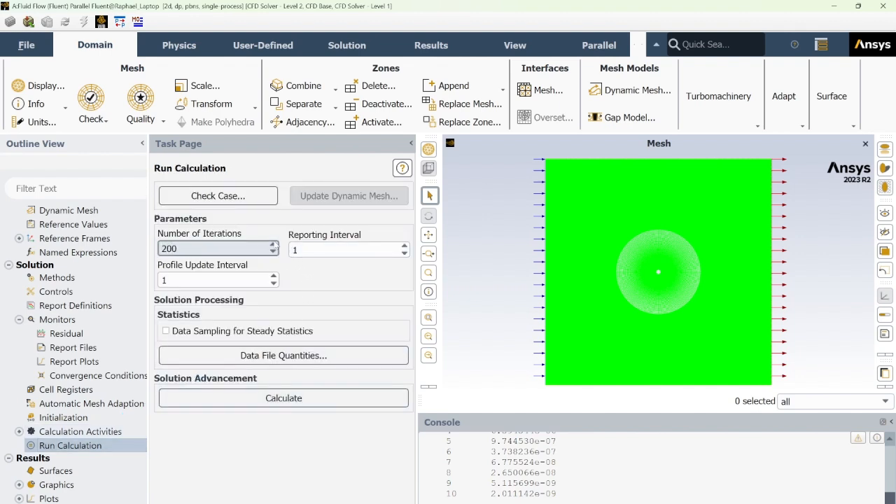
left_click(304, 393)
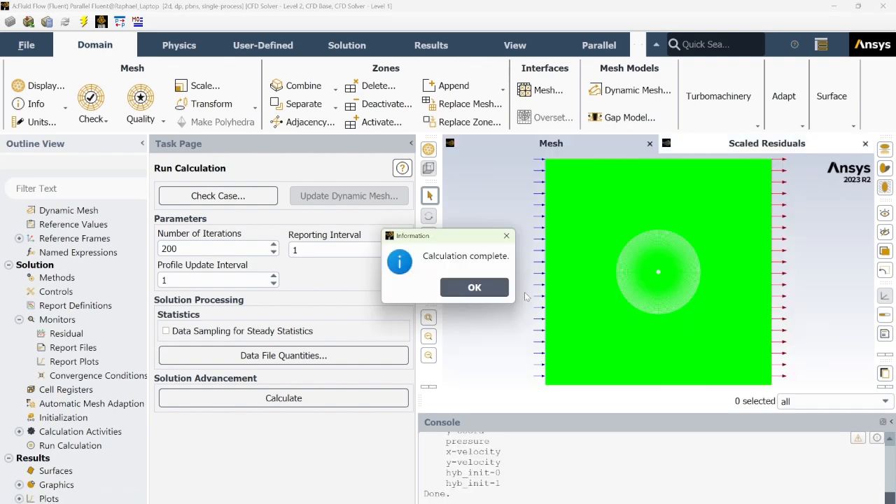
left_click(694, 503)
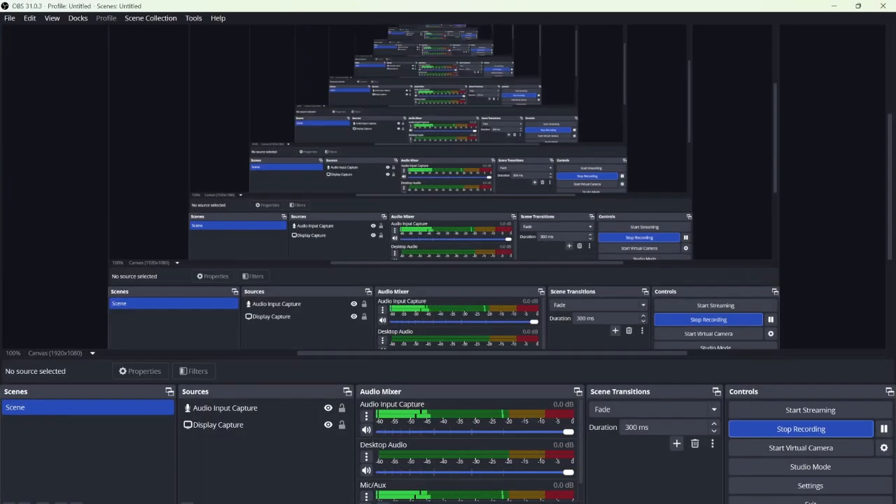
left_click(709, 498)
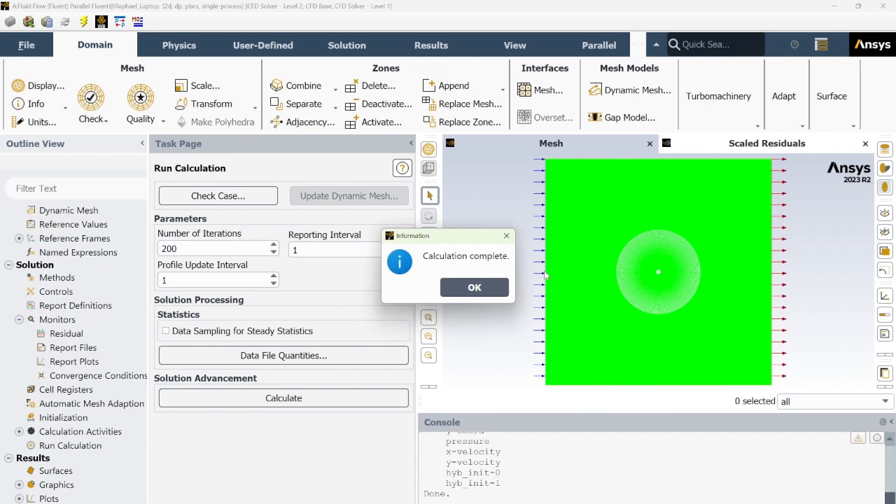
- Create a filled contour plot of static pressure and display it around the cylinder
left_click(472, 287)
scroll(120, 380, "down", 2)
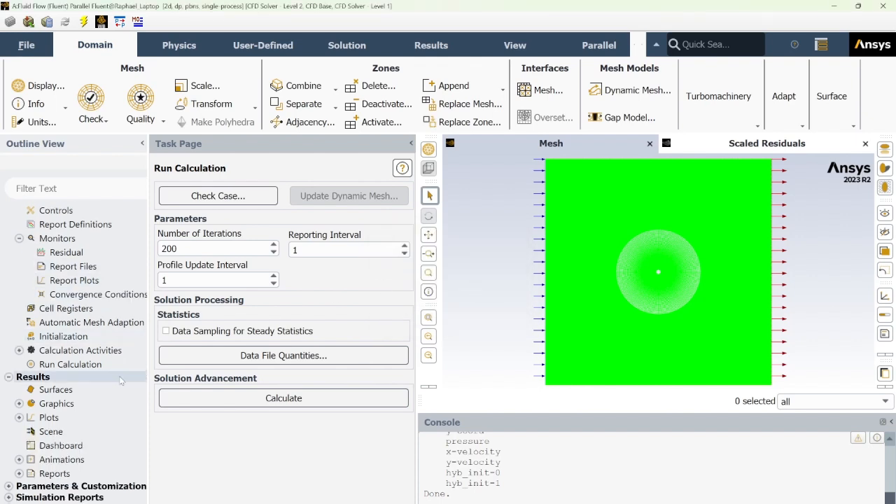
double_click(50, 406)
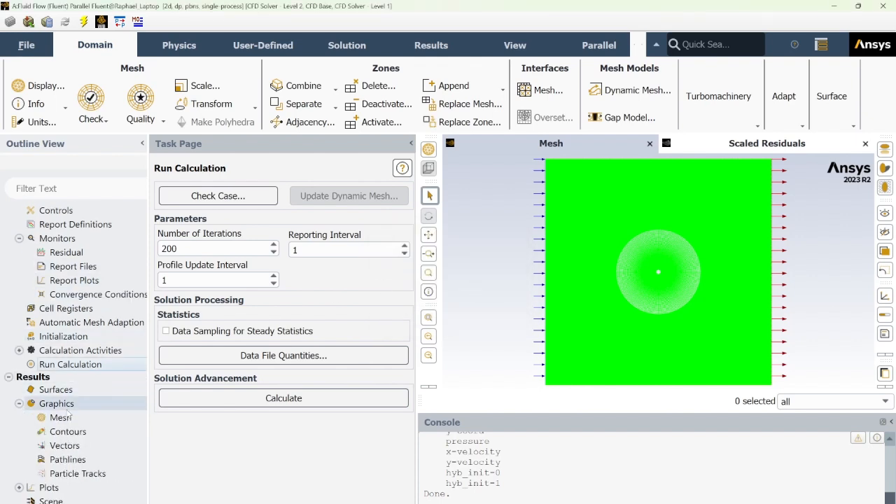
scroll(48, 413, "down", 2)
double_click(91, 362)
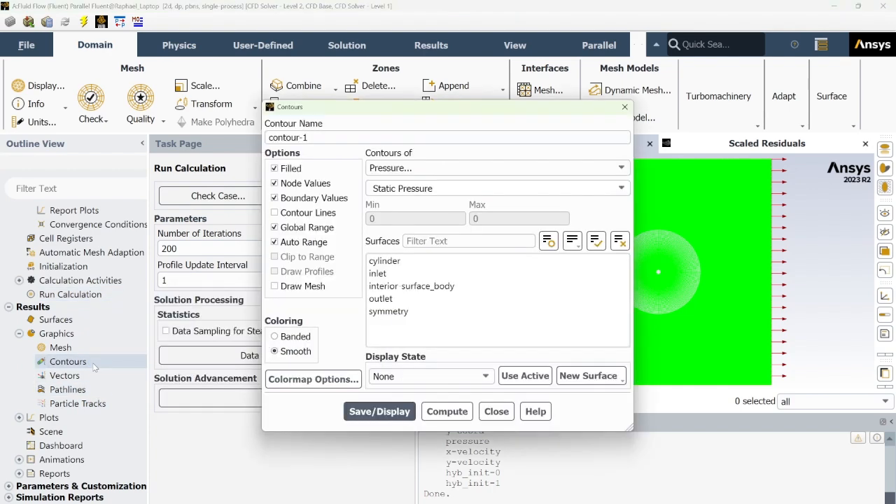
left_click(544, 170)
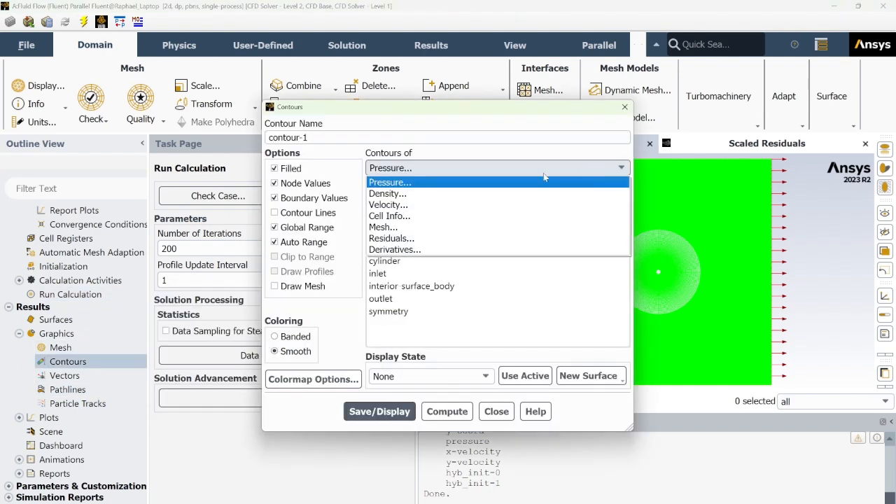
left_click(426, 181)
left_click(623, 189)
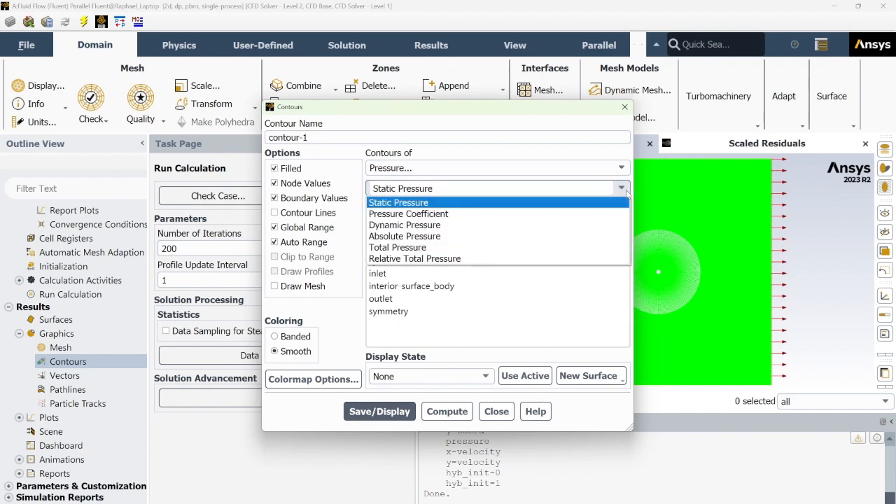
left_click(623, 191)
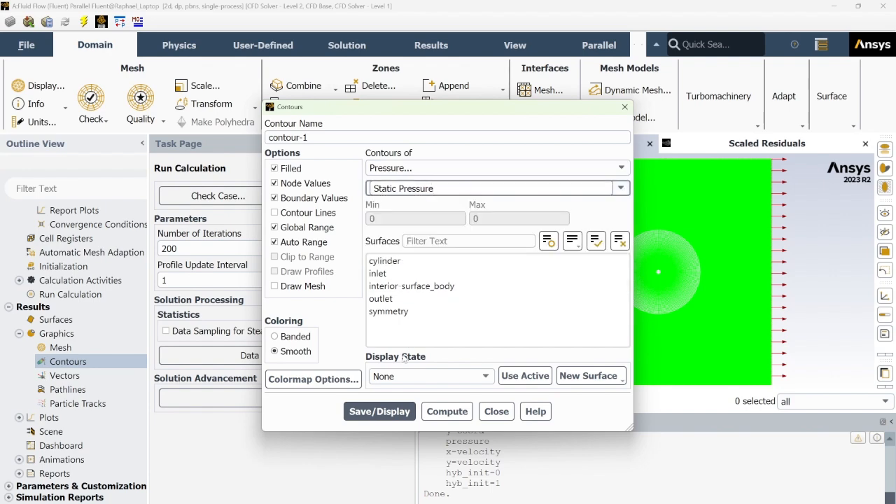
left_click(392, 409)
left_click(496, 411)
scroll(658, 281, "up", 10)
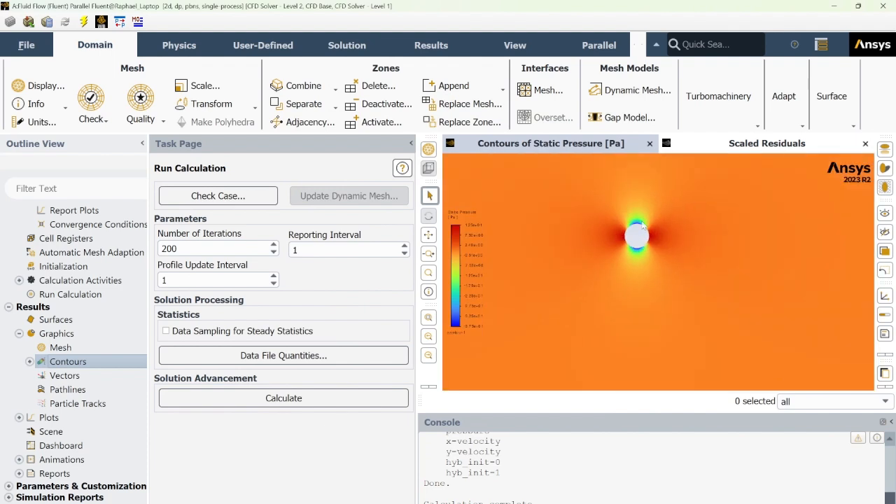
scroll(640, 273, "down", 5)
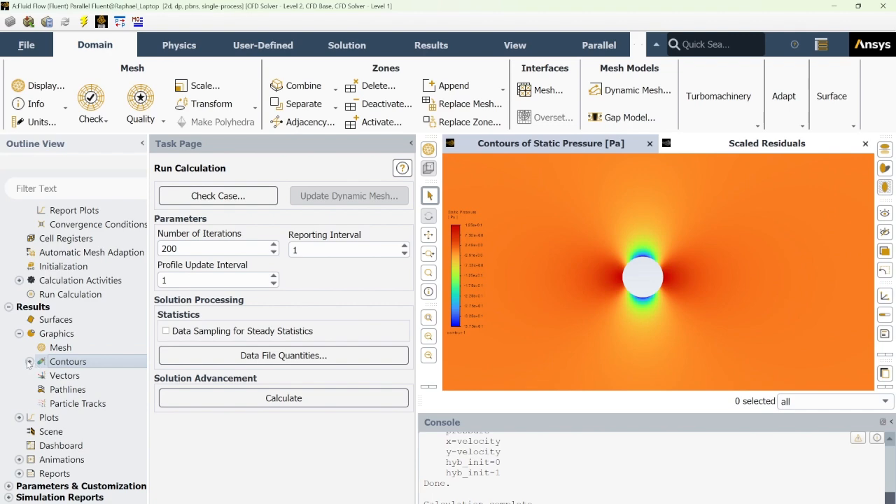
- Create a second filled contour plot showing velocity magnitude and display it around the cylinder
double_click(78, 363)
left_click(618, 170)
left_click(433, 203)
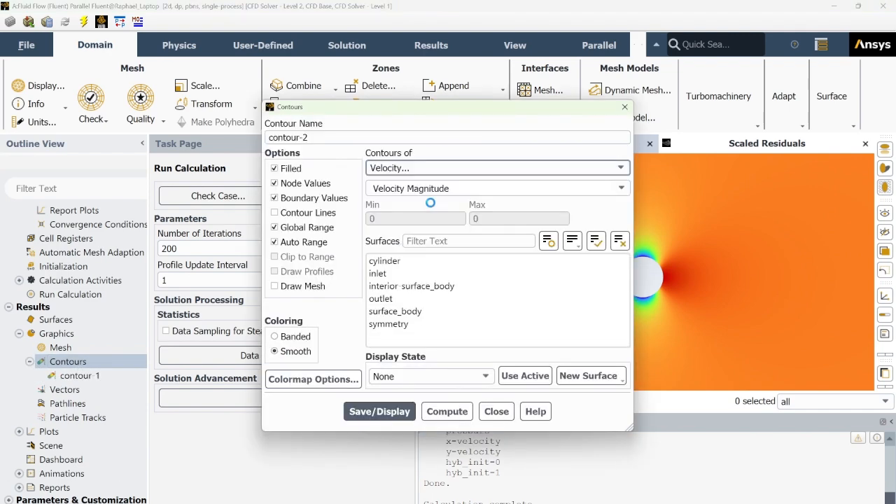
left_click(409, 414)
left_click(497, 413)
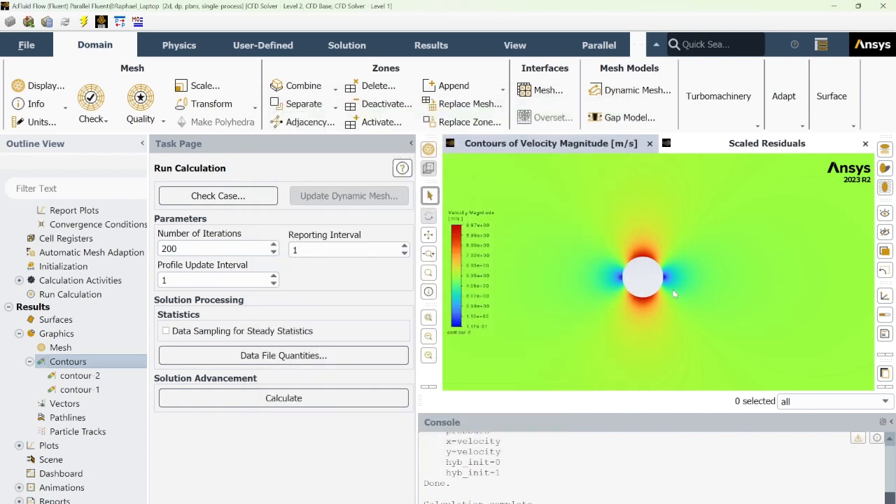
scroll(651, 274, "up", 3)
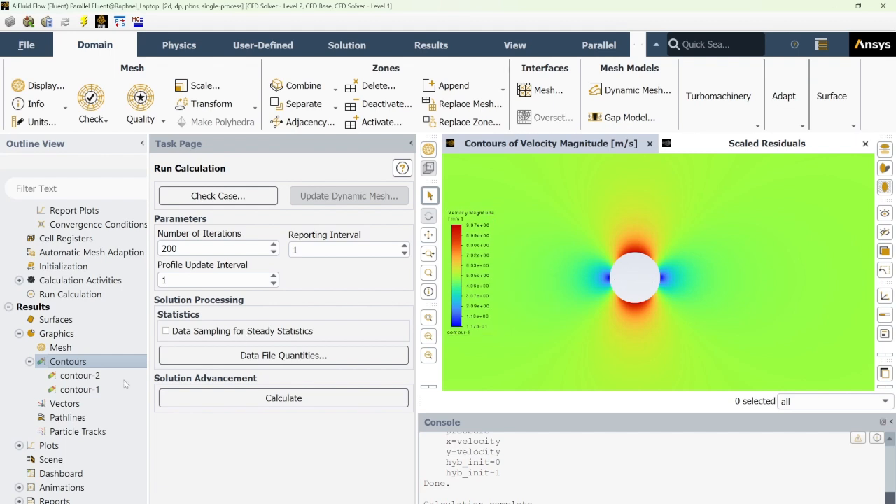
- Create and display an XY plot of the pressure coefficient along the cylinder surface
scroll(96, 404, "down", 1)
left_click(20, 417)
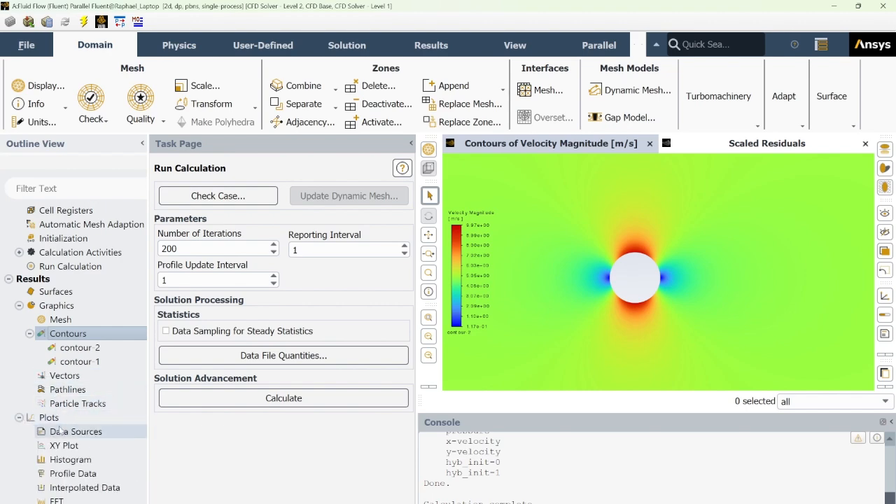
scroll(90, 397, "down", 3)
double_click(64, 350)
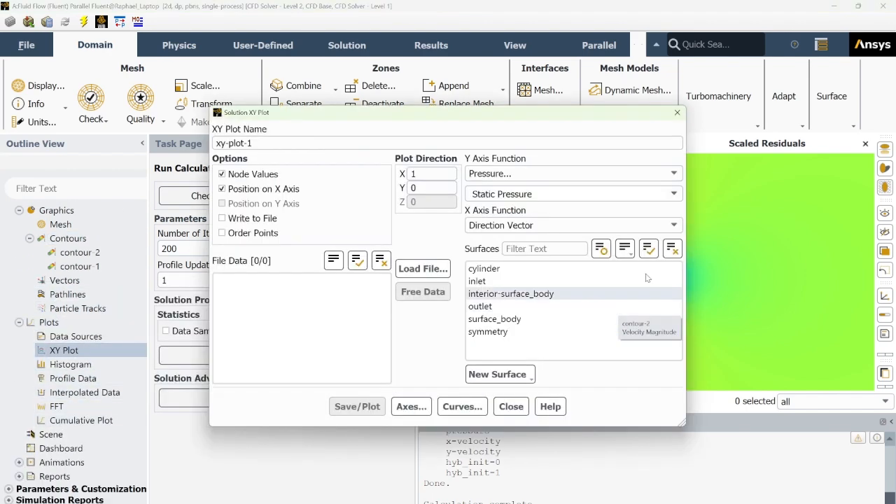
left_click(630, 194)
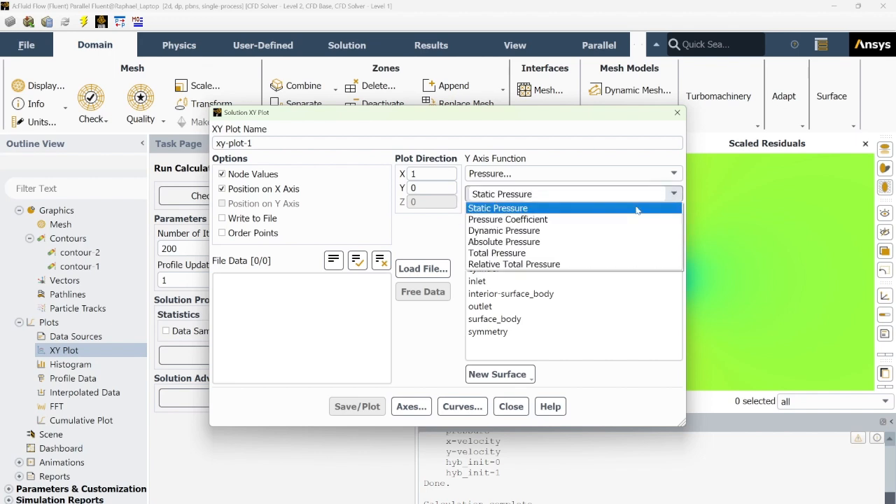
left_click(530, 220)
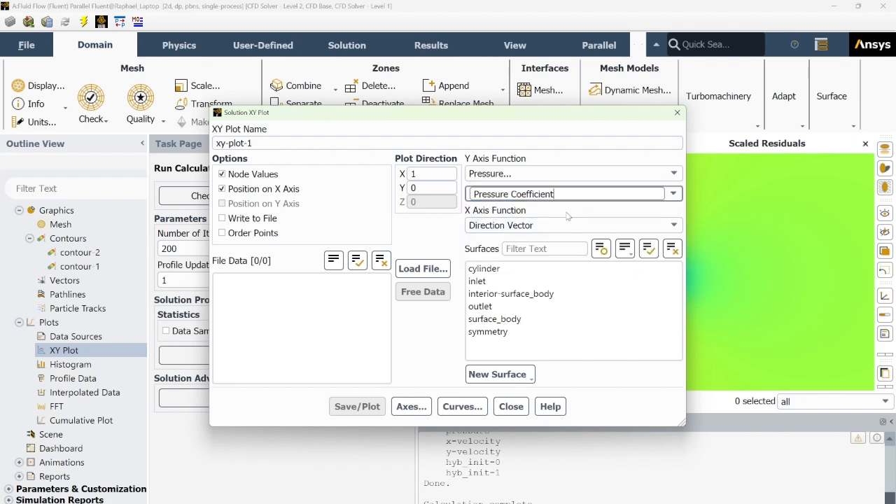
left_click(512, 269)
left_click(370, 405)
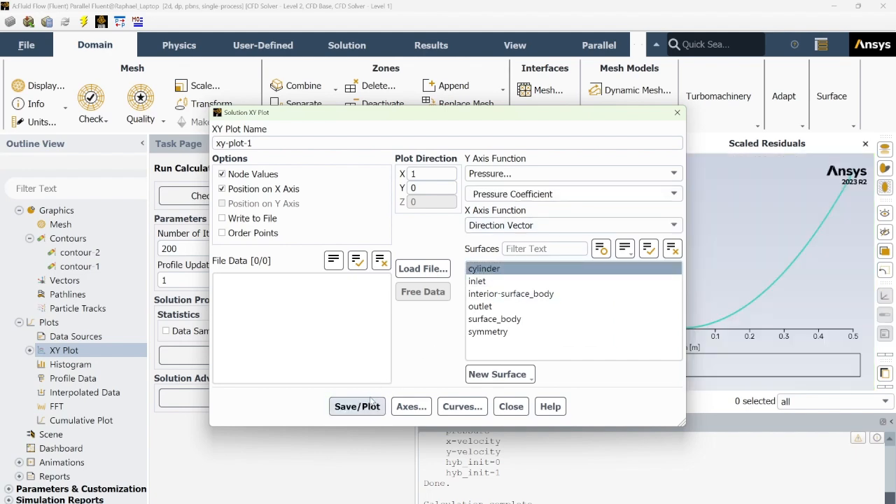
left_click(510, 406)
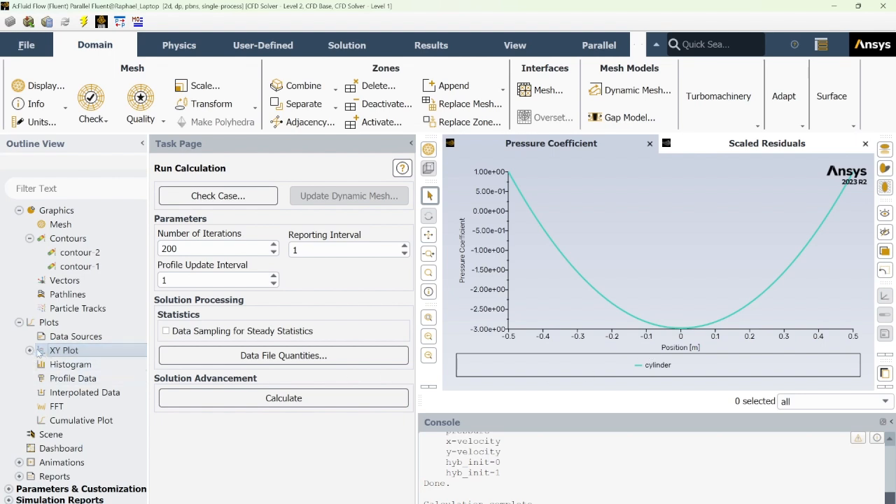
- Create and display a second XY plot showing velocity magnitude along the cylinder surface
double_click(79, 353)
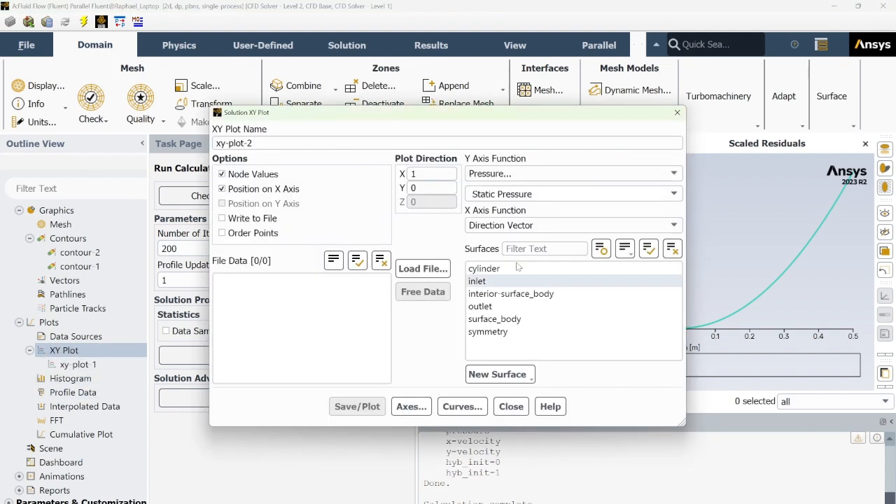
left_click(669, 177)
left_click(503, 211)
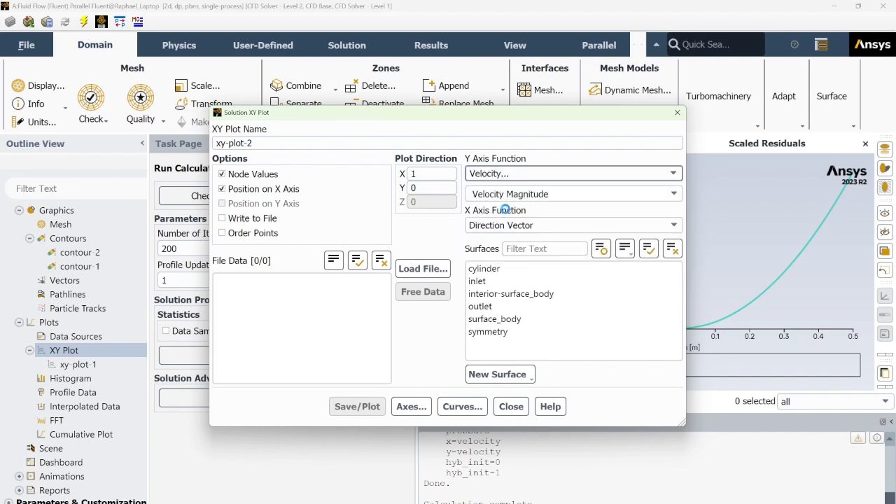
left_click(490, 269)
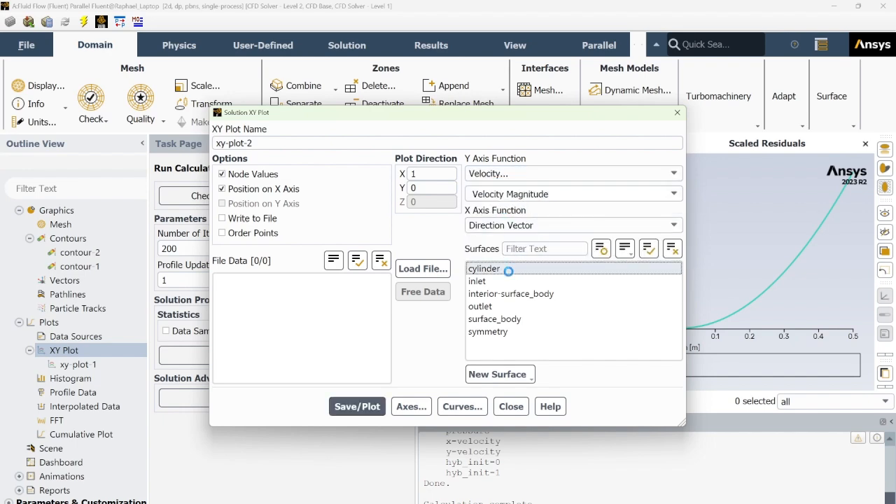
left_click(358, 407)
left_click(511, 406)
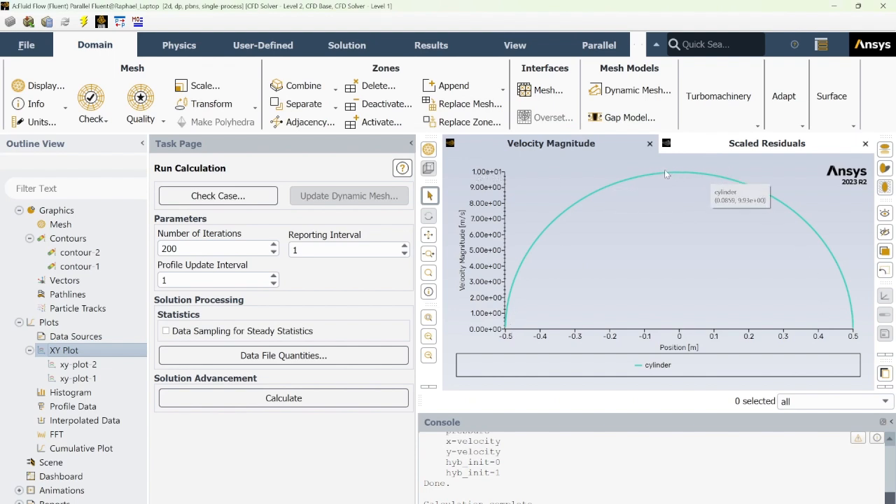
mouse_move(678, 175)
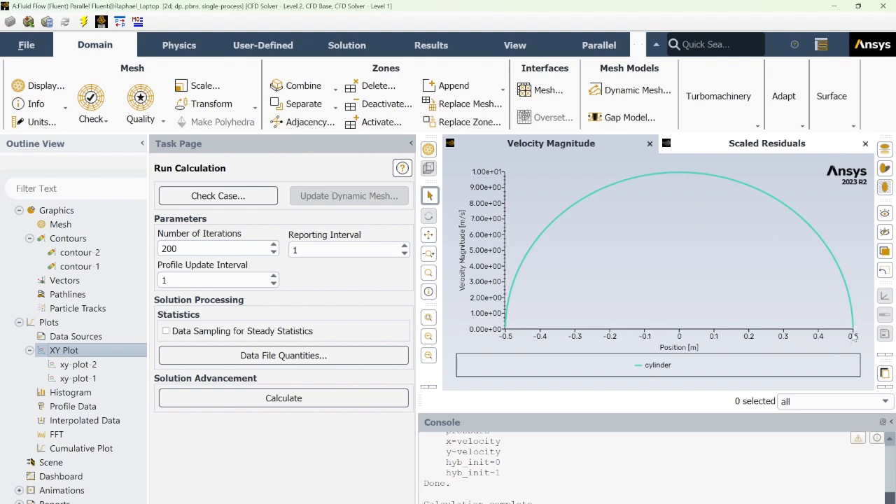
- Print a force report for the cylinder wall with direction vector X 1, Y 0, and close the report settings
scroll(42, 392, "down", 1)
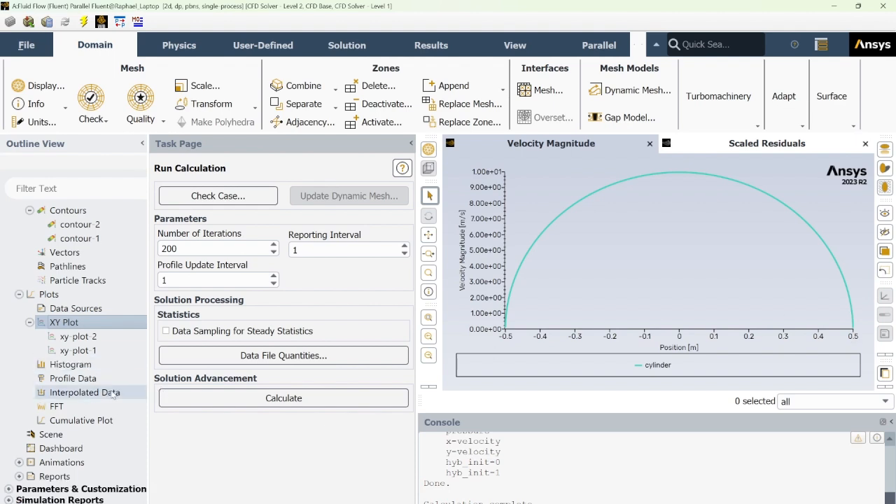
left_click(19, 476)
scroll(89, 470, "down", 2)
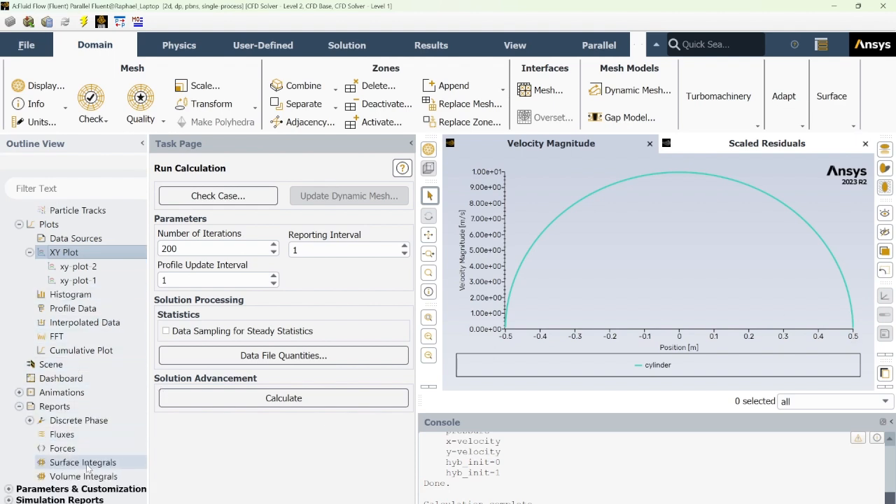
double_click(78, 448)
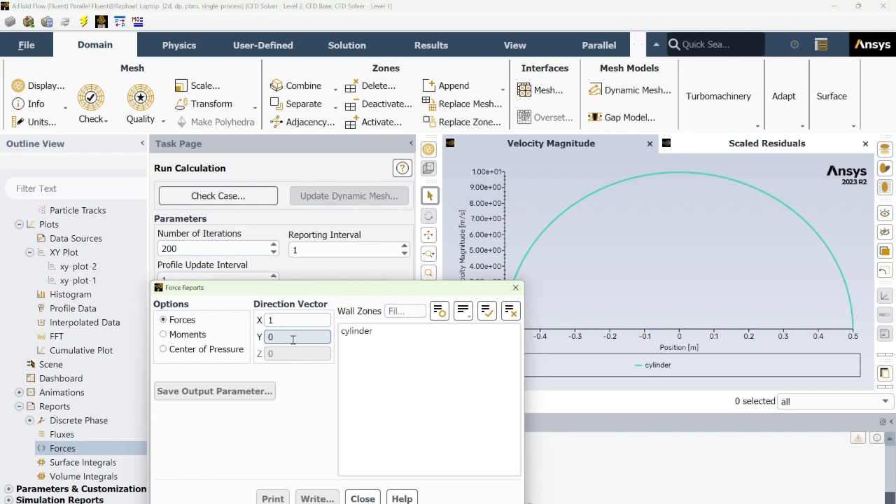
left_click(378, 331)
key("Return")
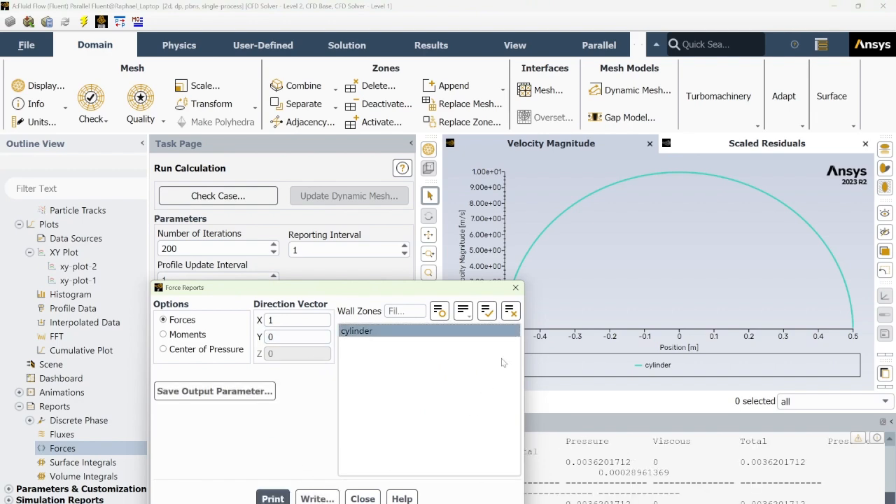
left_click(515, 287)
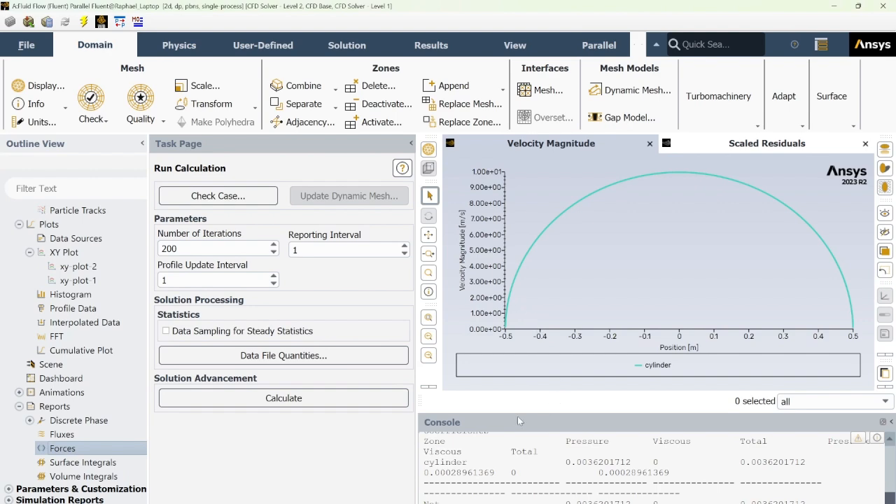
- Widen the console and examine the cylinder's total force coefficient in the printed report
left_click_drag(418, 453, 202, 455)
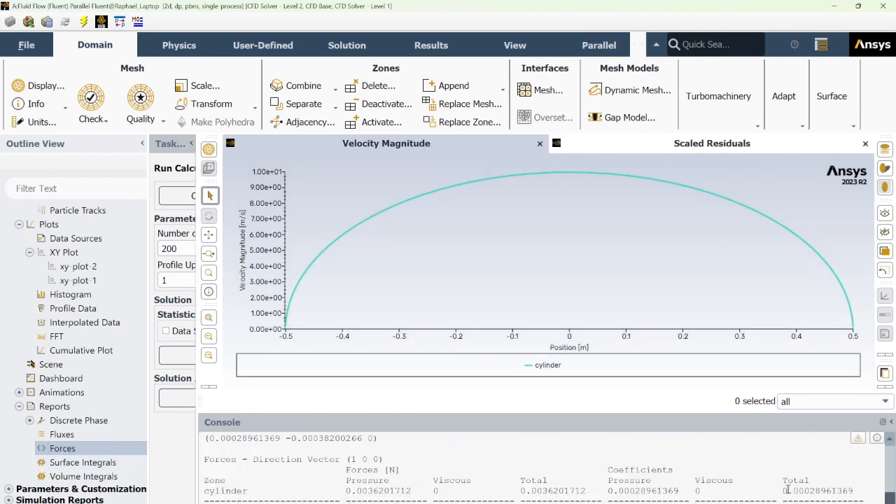
left_click_drag(784, 491, 859, 491)
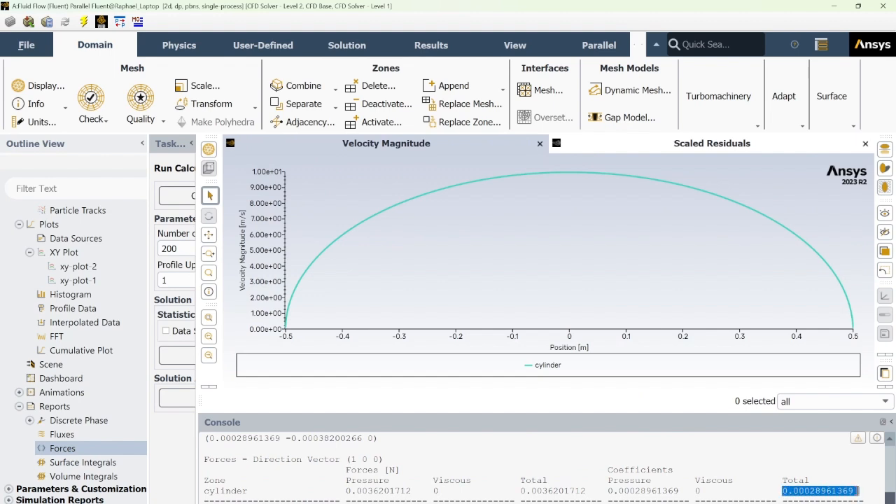
left_click(820, 481)
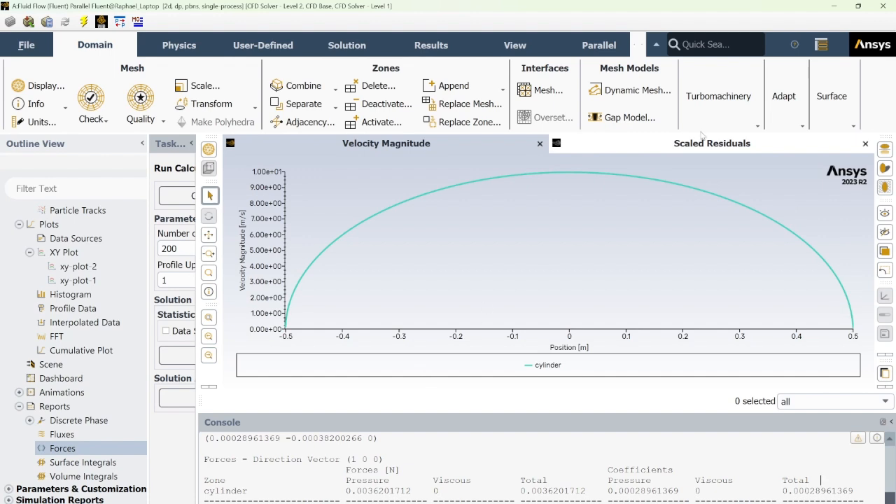
- Quit Fluent, using the settings changes for the current calculation only
left_click(881, 7)
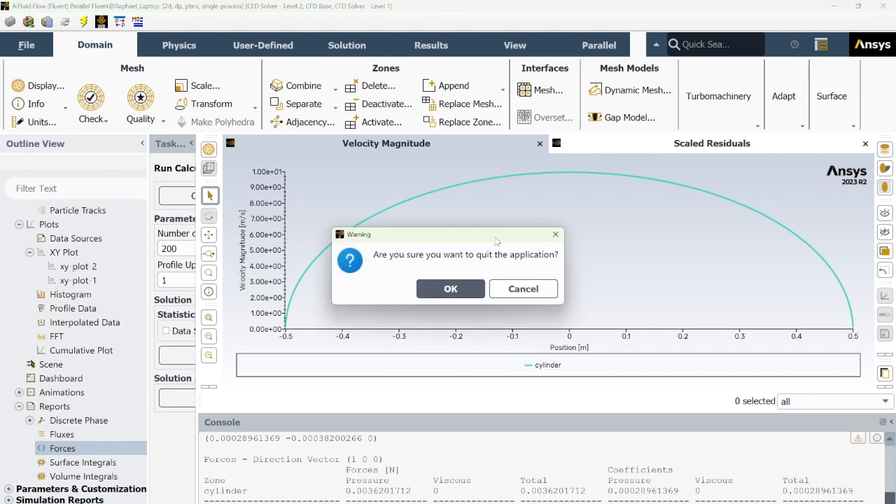
left_click(439, 289)
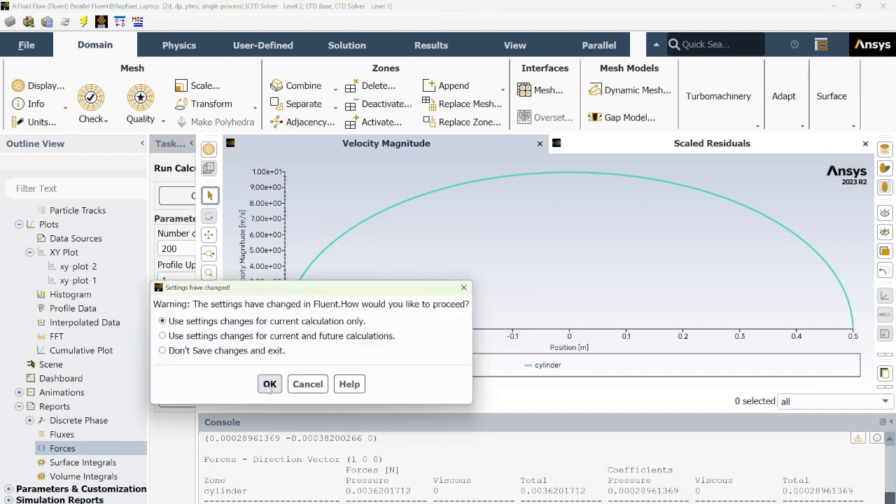
left_click(268, 382)
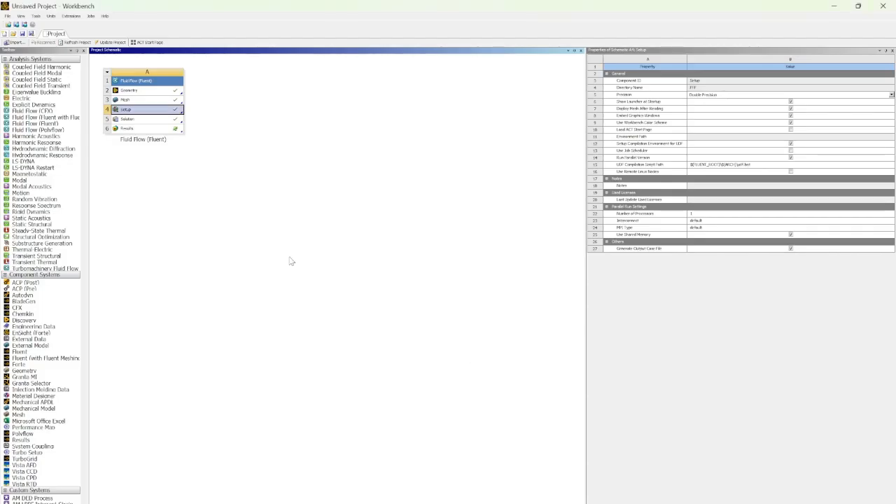
- Open the Fluid Flow system's results in CFD-Post, maximize it and orient the view along the Z axis
left_click(153, 129)
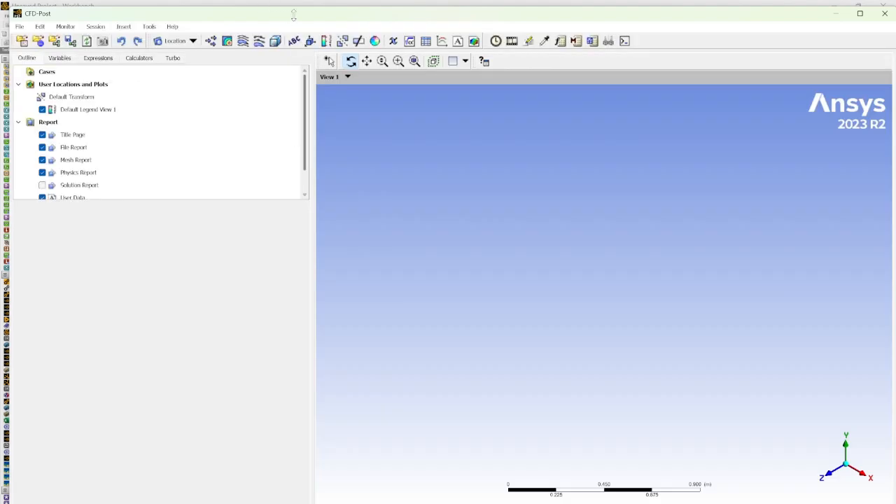
left_click_drag(269, 15, 287, 1)
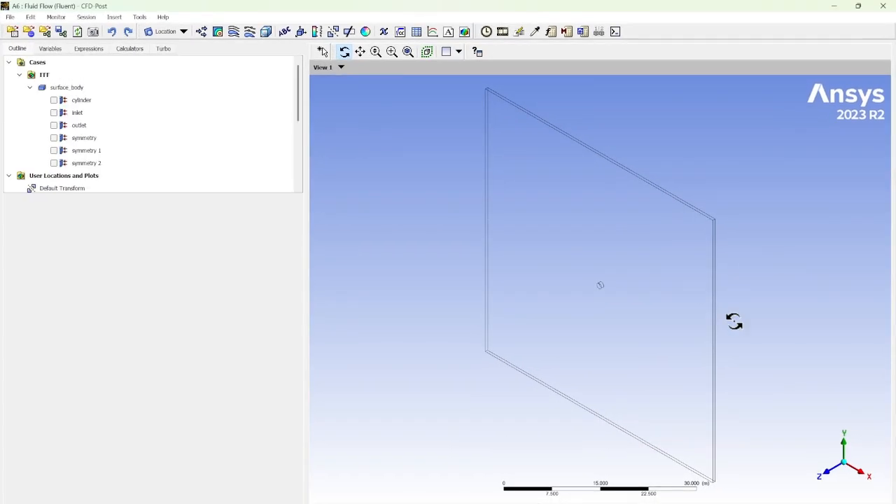
left_click(827, 473)
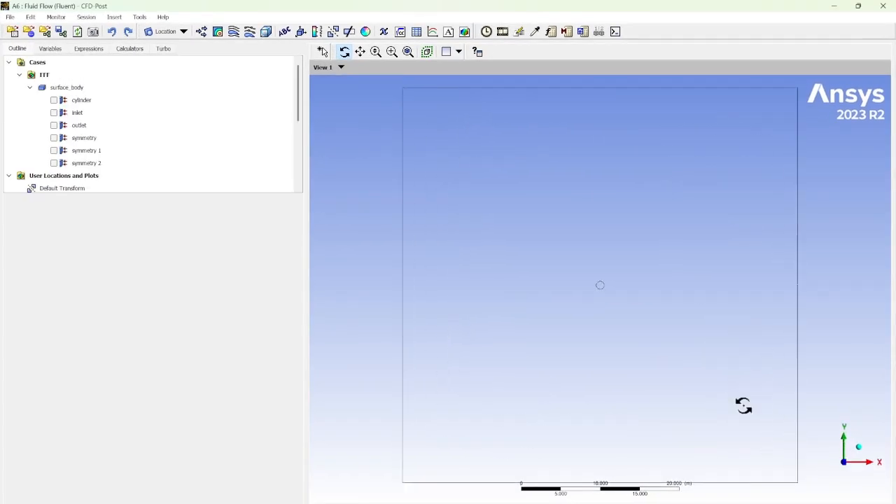
- Create 3D velocity streamlines starting from the inlet with Vertex sampling and 100 max points, and display them around the cylinder
left_click(234, 31)
left_click(273, 82)
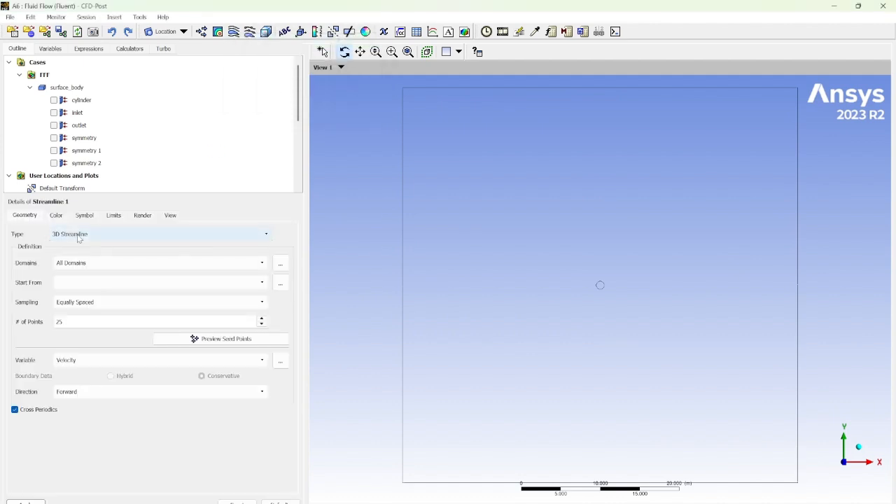
left_click(83, 283)
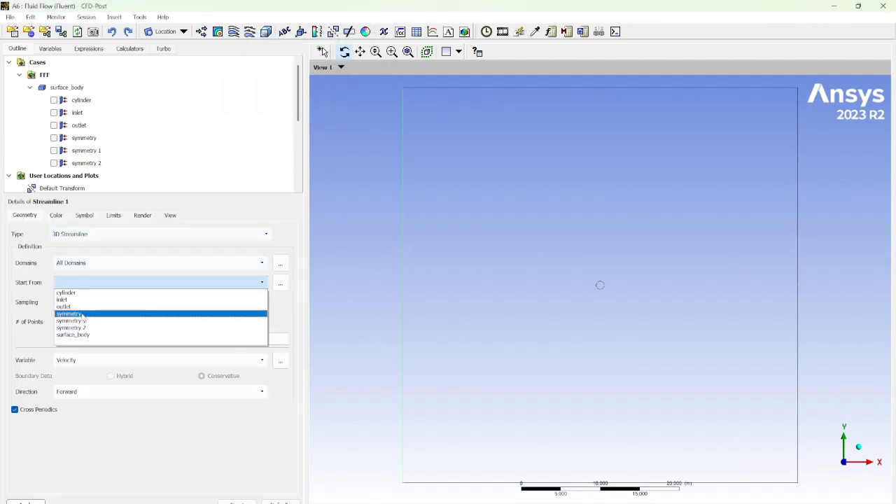
left_click(84, 301)
left_click(145, 304)
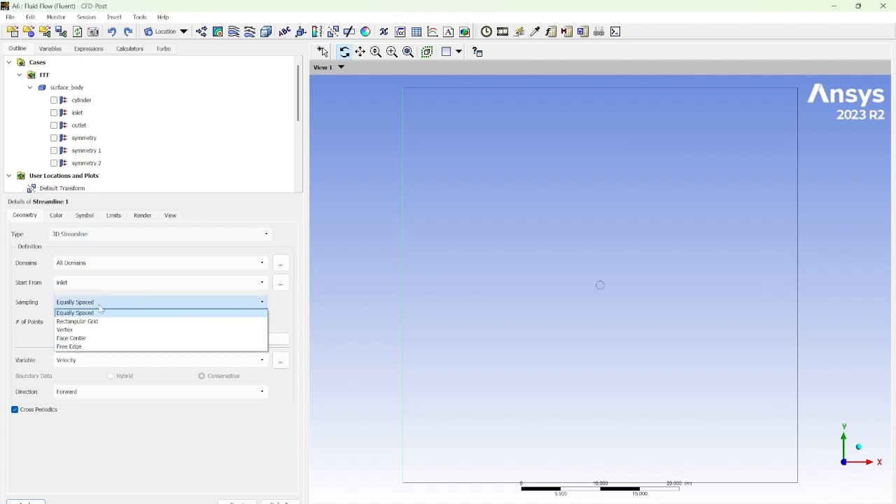
left_click(86, 330)
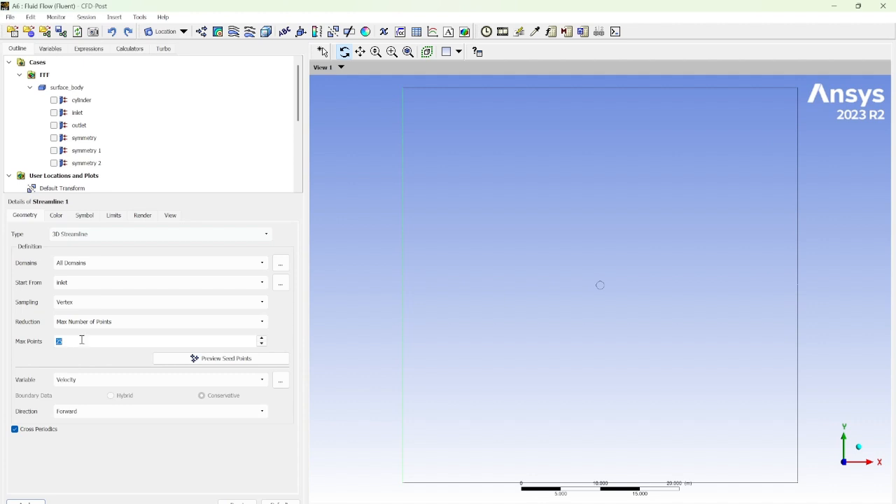
type("100")
left_click(26, 503)
scroll(602, 285, "up", 6)
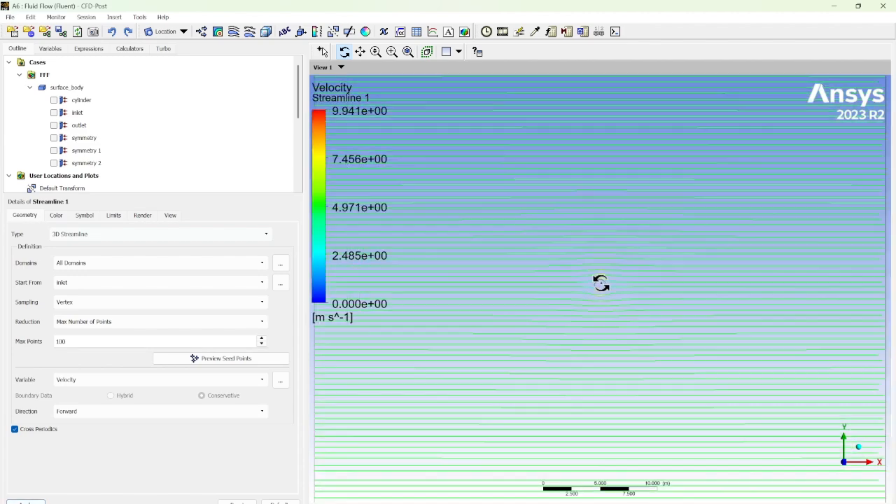
scroll(604, 281, "up", 6)
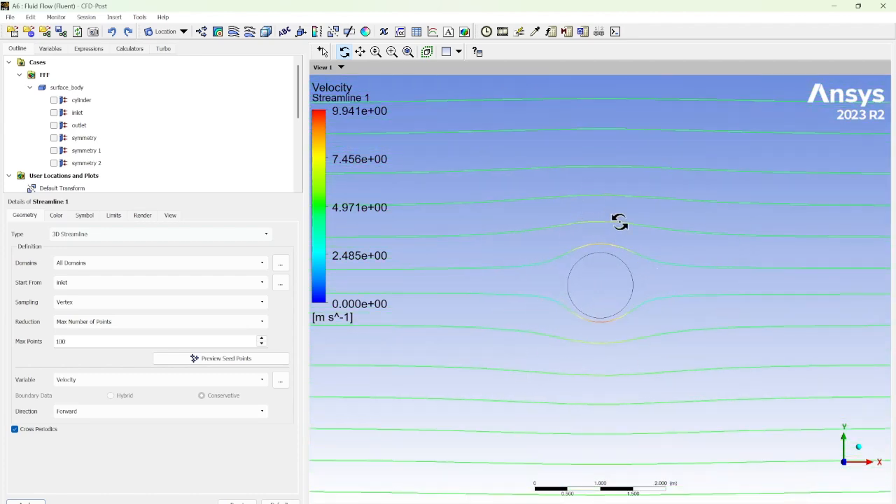
scroll(628, 284, "down", 3)
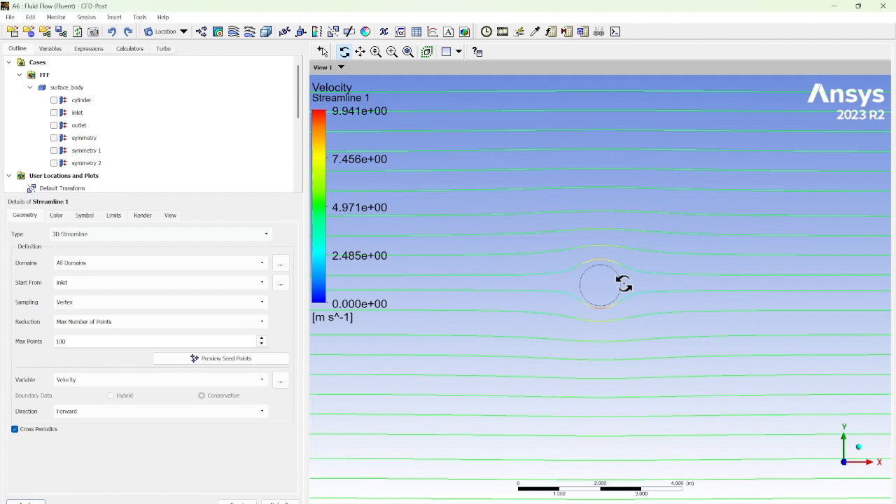
key("alt+Tab")
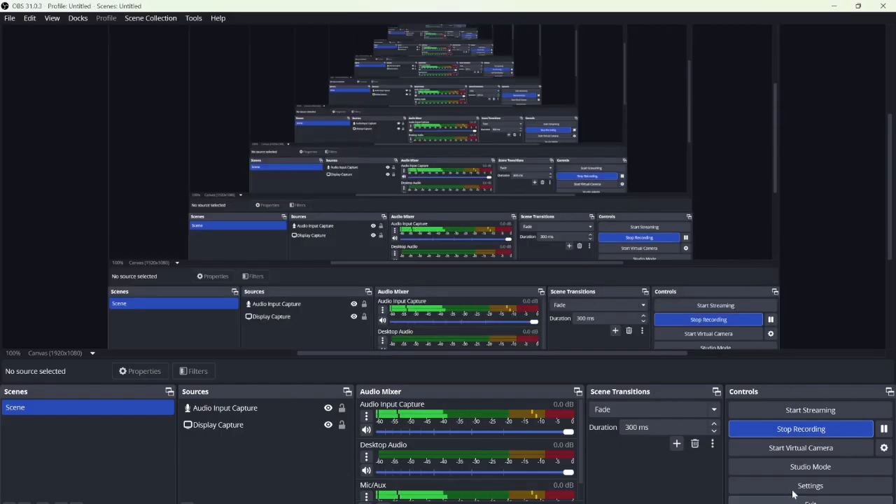